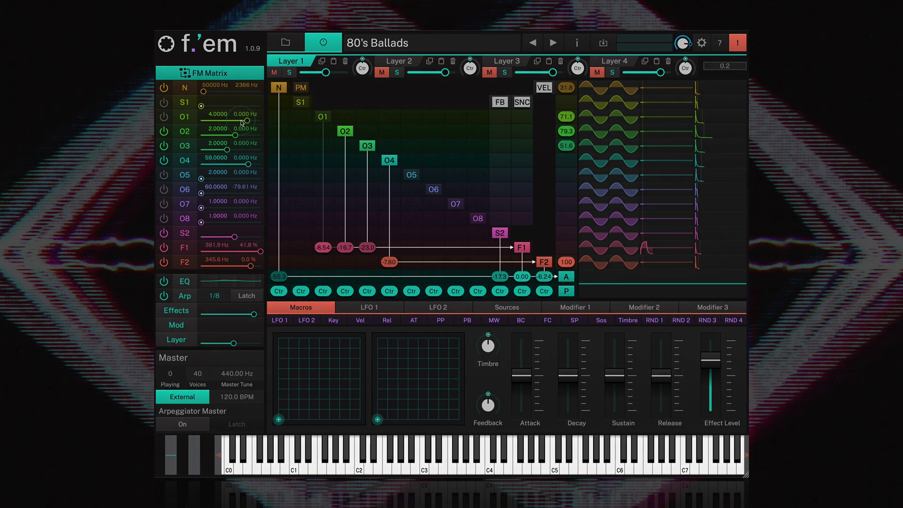
Browse Operator 4's waveforms and Sample 2's presets, then drop Filter 1's cutoff to 276.3 Hz.
click(187, 160)
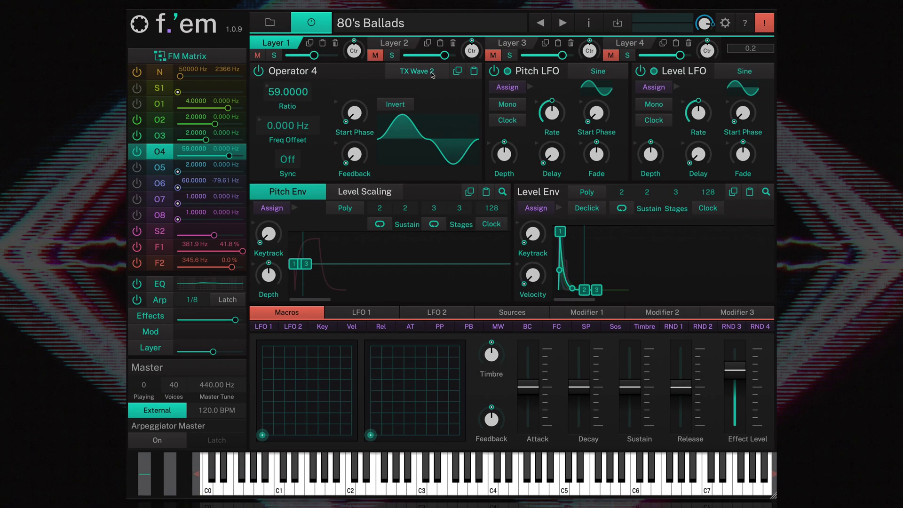
click(432, 74)
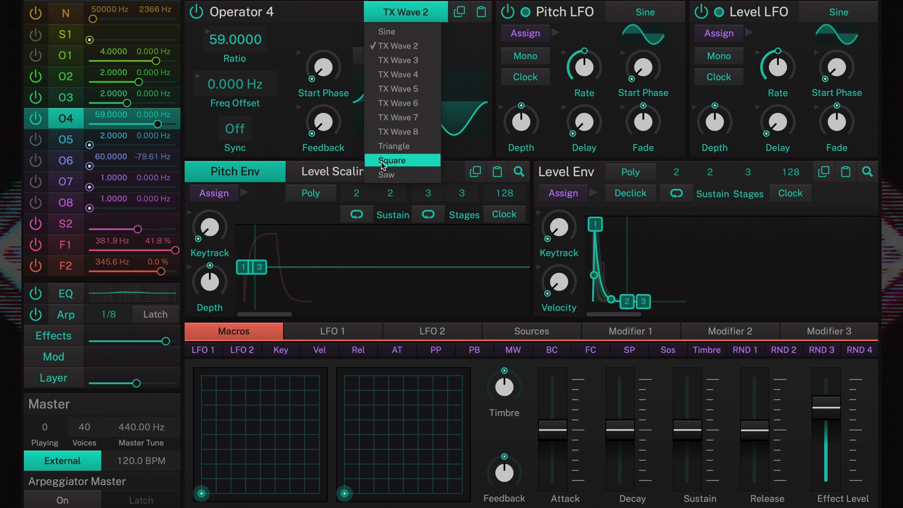
click(407, 12)
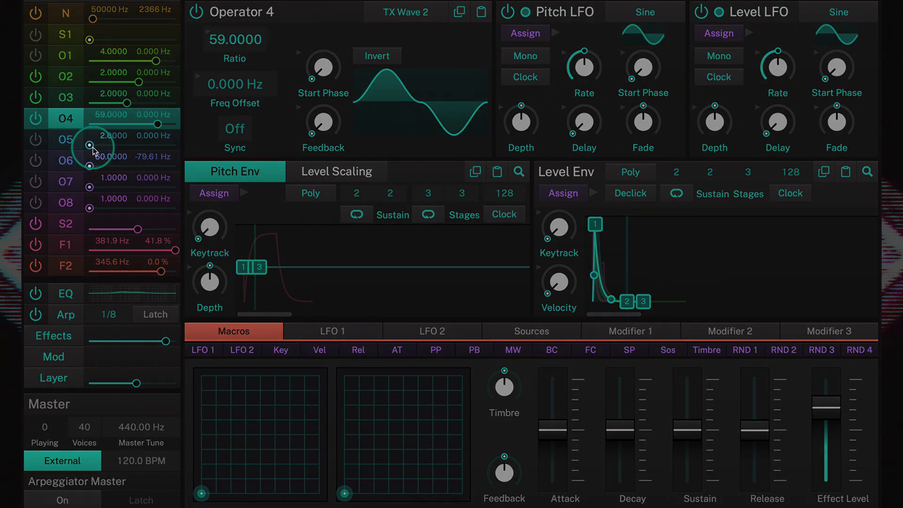
click(65, 224)
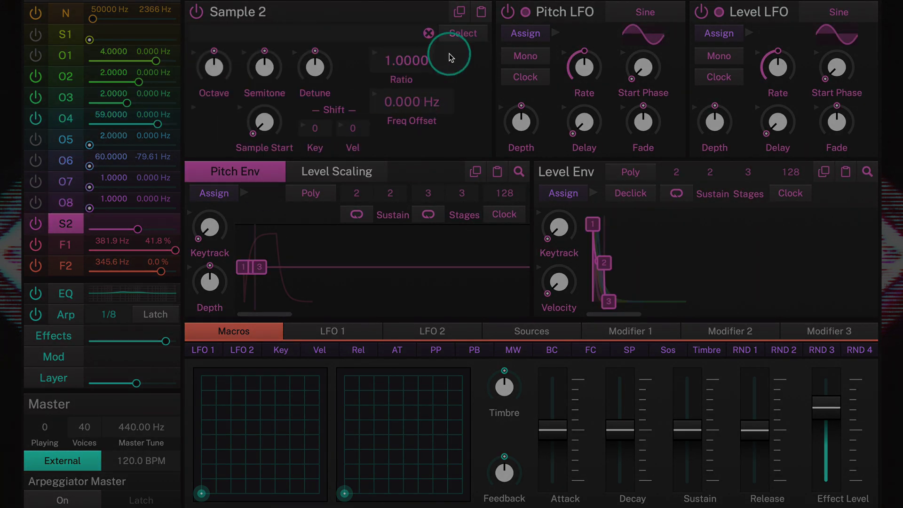
click(463, 33)
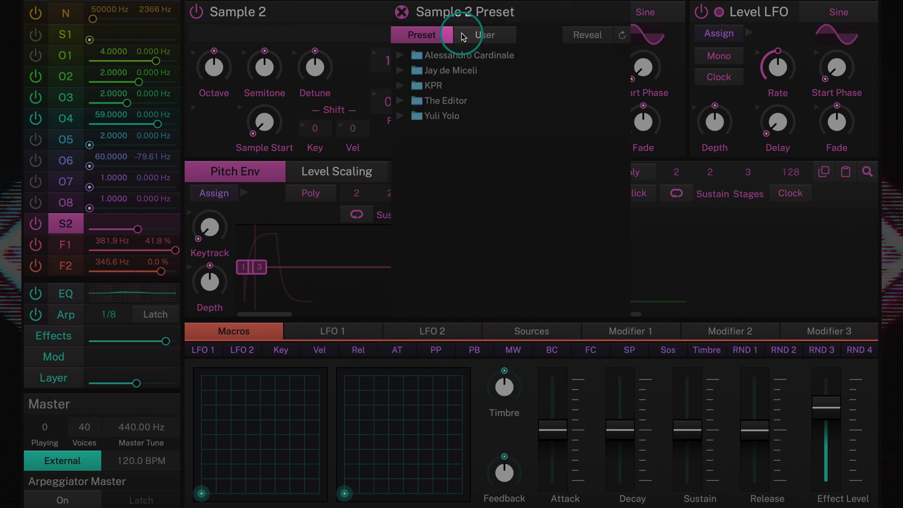
click(401, 12)
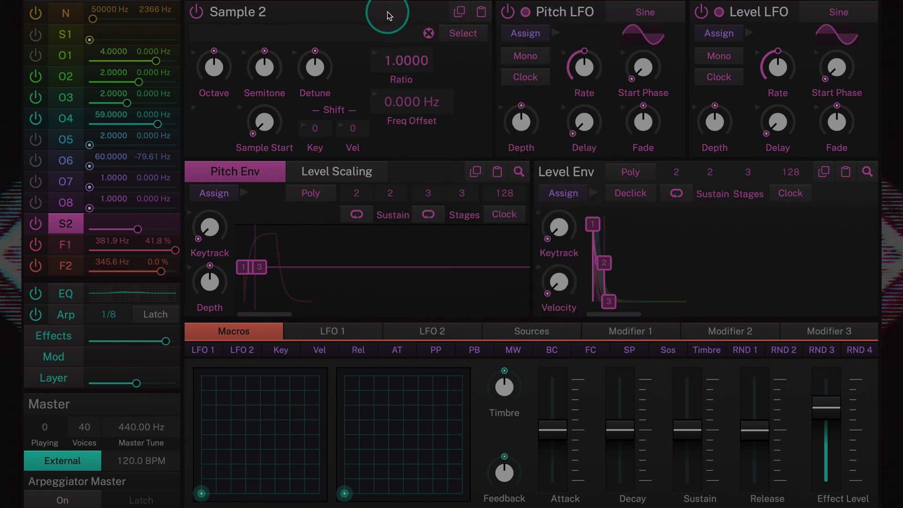
click(68, 244)
drag(226, 69, 209, 79)
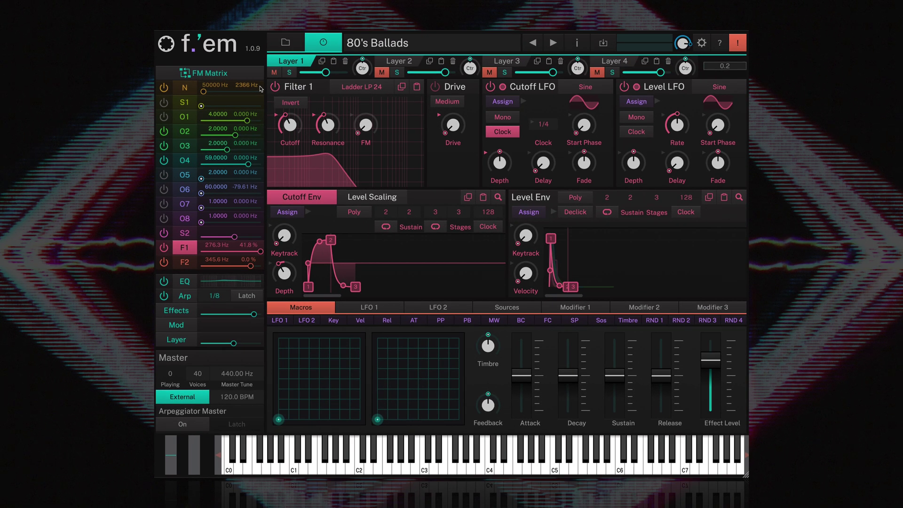
In the FM Matrix, reset Layer 1 to its default so only Operator 8 reaches the output.
click(172, 8)
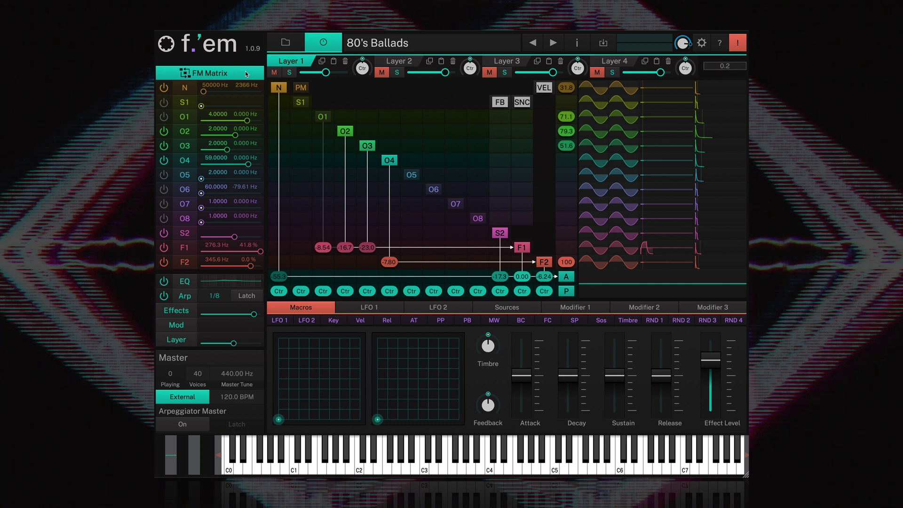
click(246, 74)
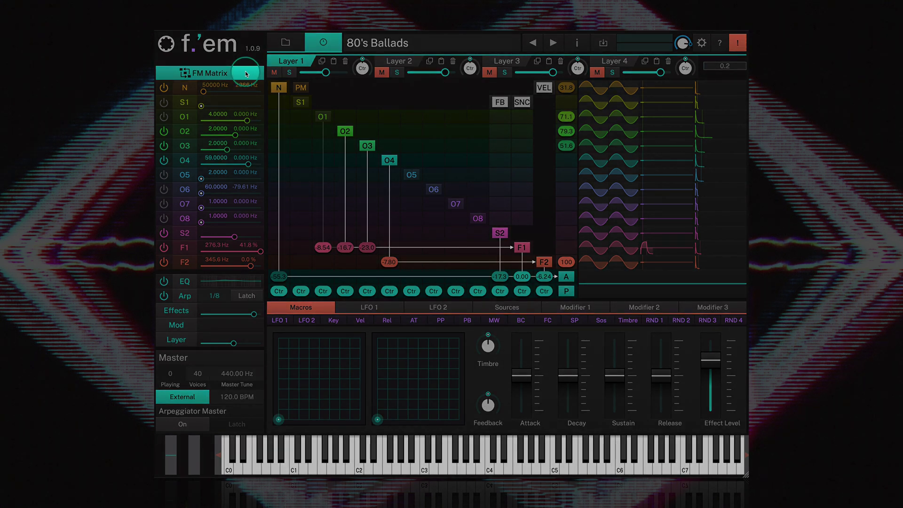
click(346, 62)
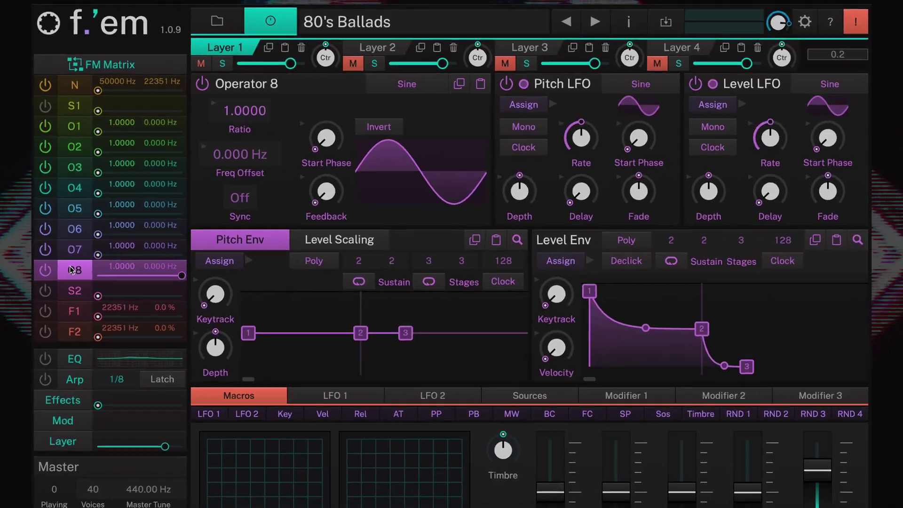
Select Operator 8 and sweep its start phase from 0° up to 360°.
click(182, 218)
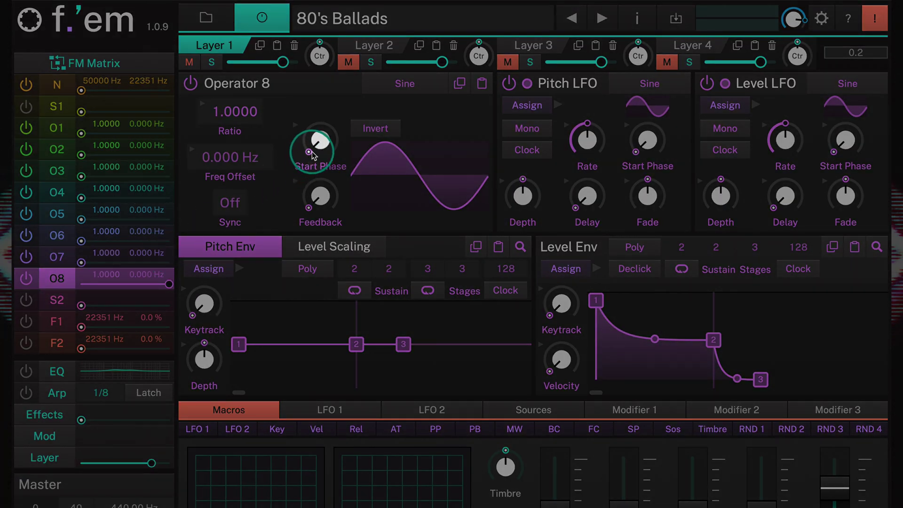
mouse_move(320, 143)
drag(320, 144, 322, 143)
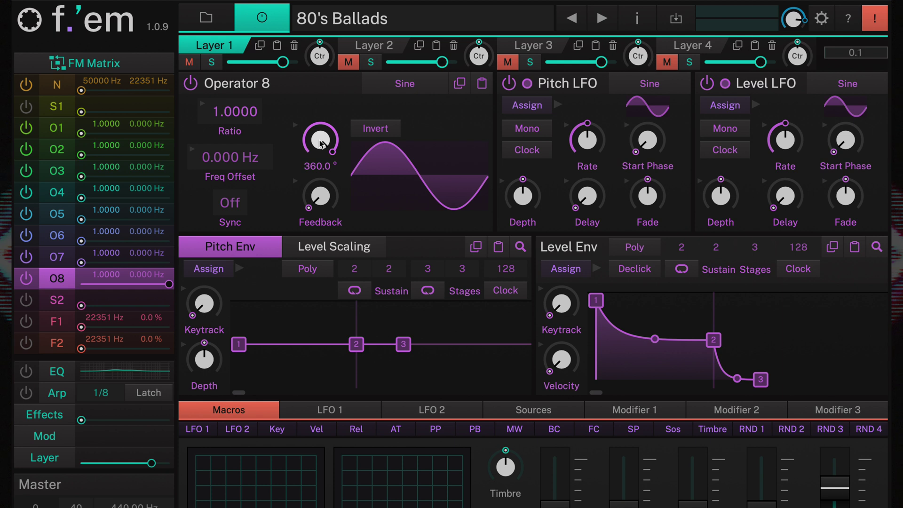
double_click(320, 141)
Enter 90° as Operator 8's start phase, then drag it down to 63.2°.
text(90)
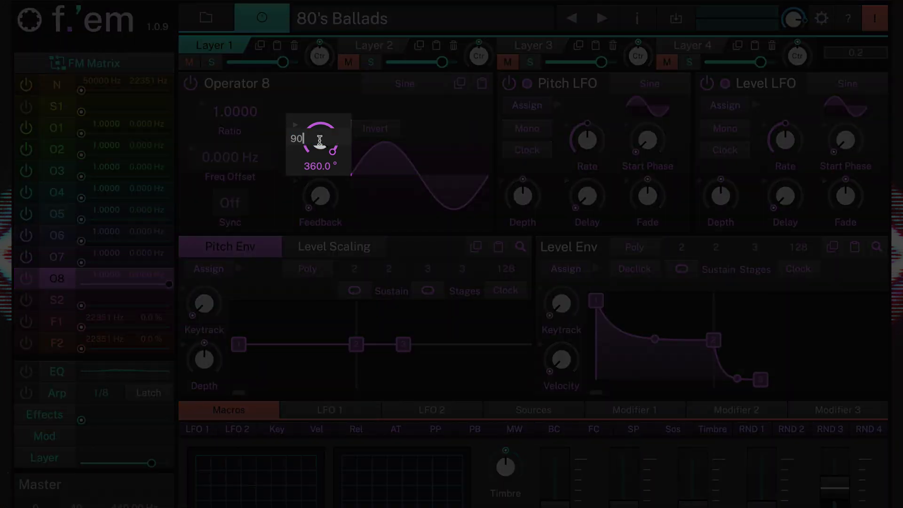
key(Return)
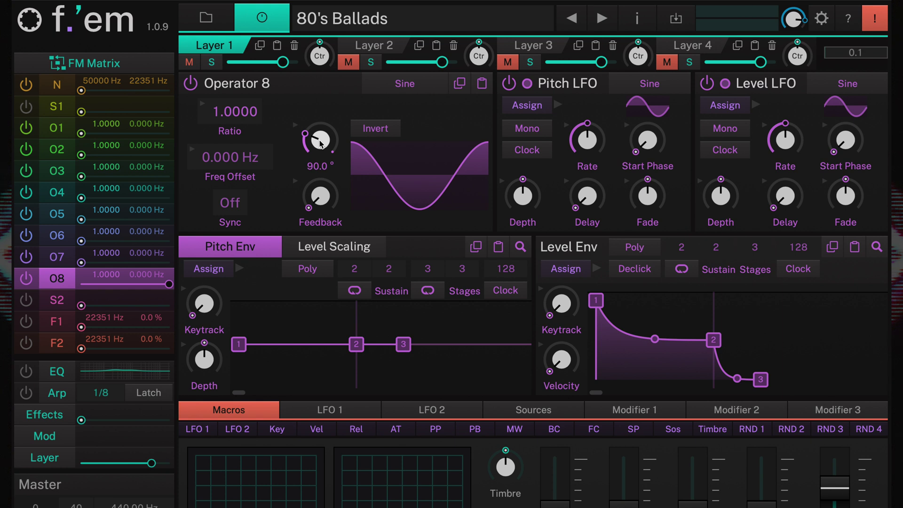
drag(321, 143, 315, 165)
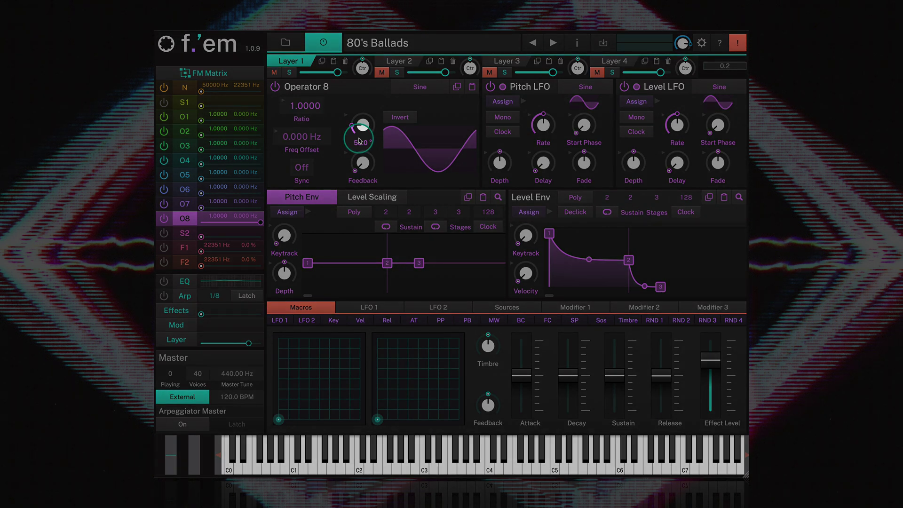
Load the Tutorial preset T2 Saw Flanging and set Operator 8's start phase to Free.
click(288, 43)
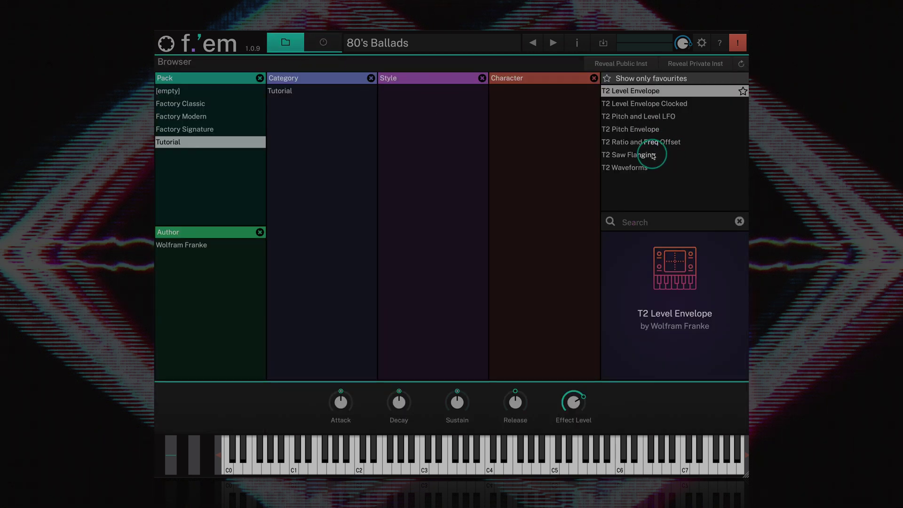
click(653, 156)
click(323, 43)
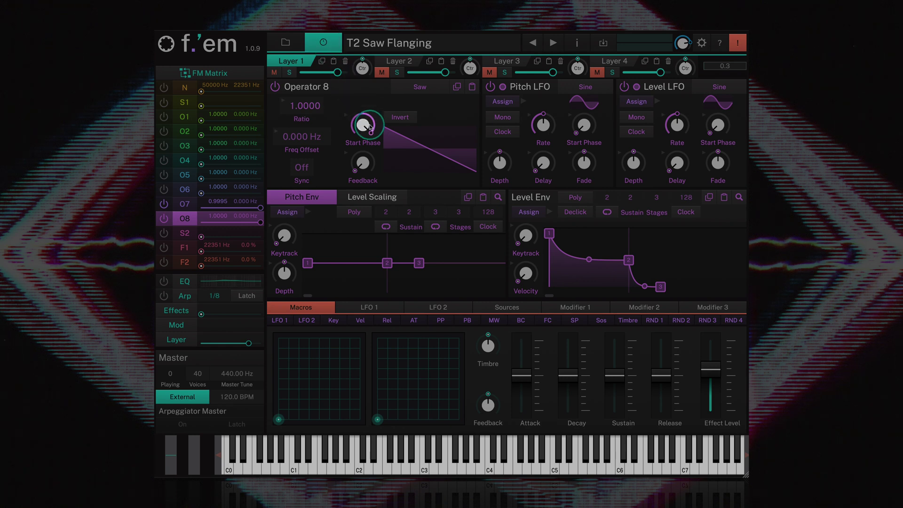
drag(364, 125, 365, 126)
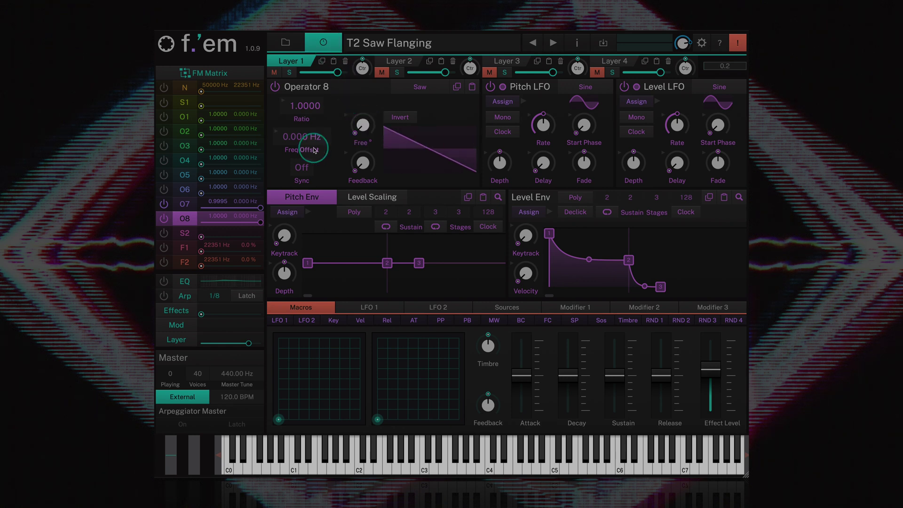
Select Operator 7 and turn its start phase to 354.5°.
click(183, 203)
drag(364, 125, 369, 121)
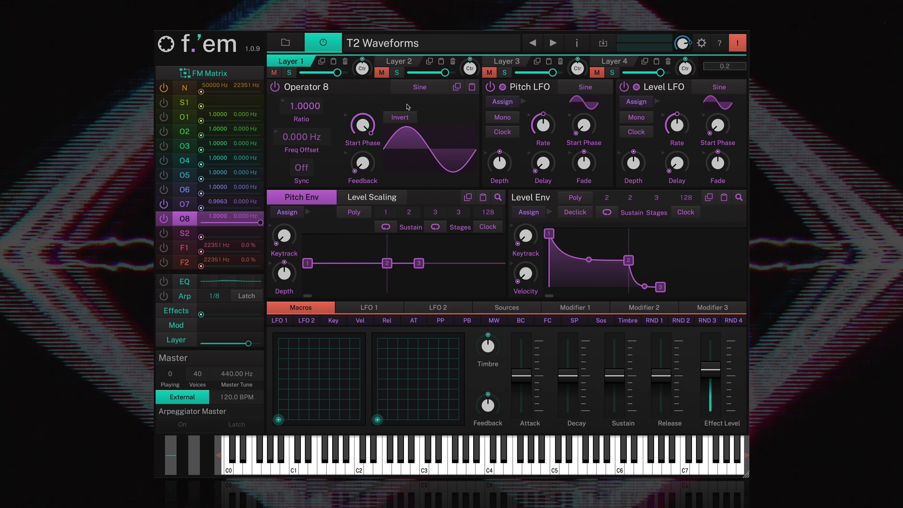
Switch Operator 8's waveform through Saw, Square, Triangle, and TX Wave 2.
click(420, 89)
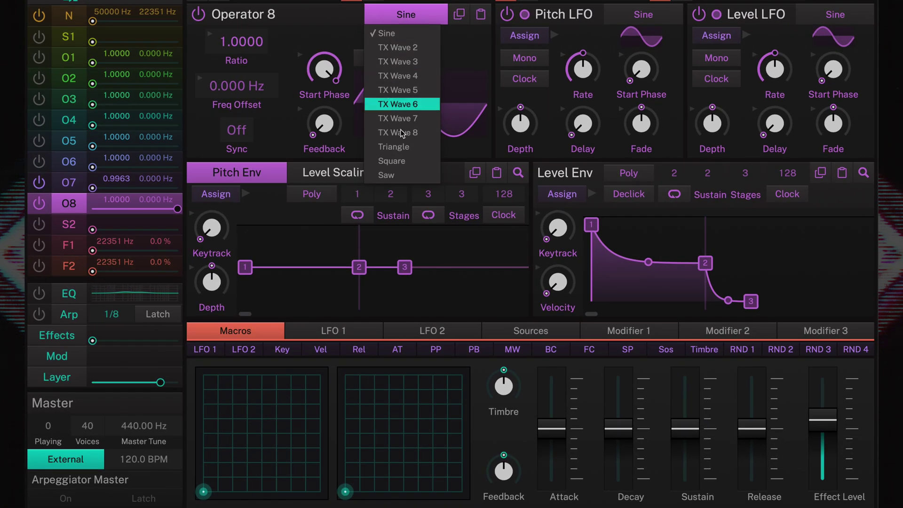
click(396, 176)
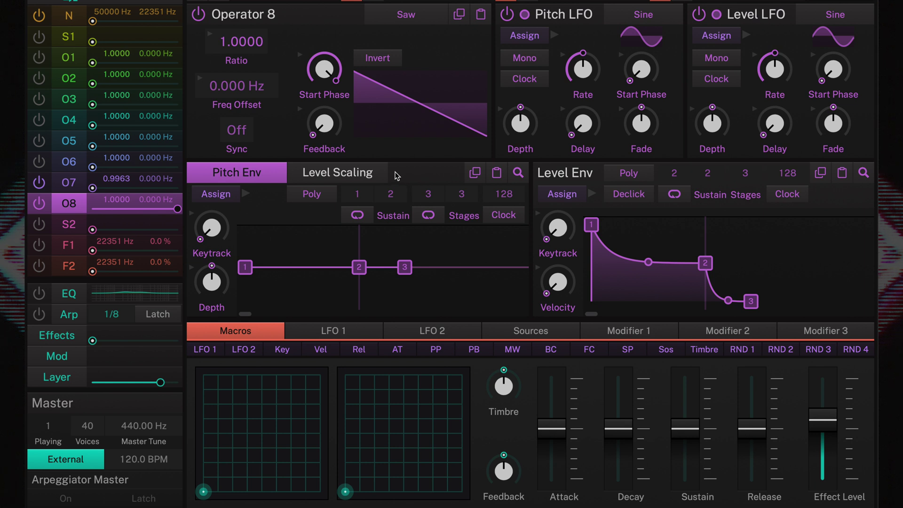
click(414, 16)
click(397, 161)
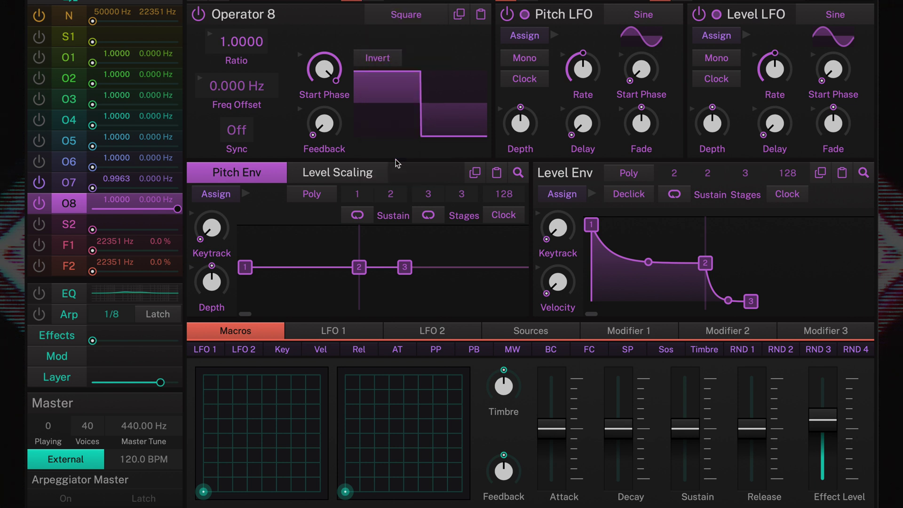
click(411, 17)
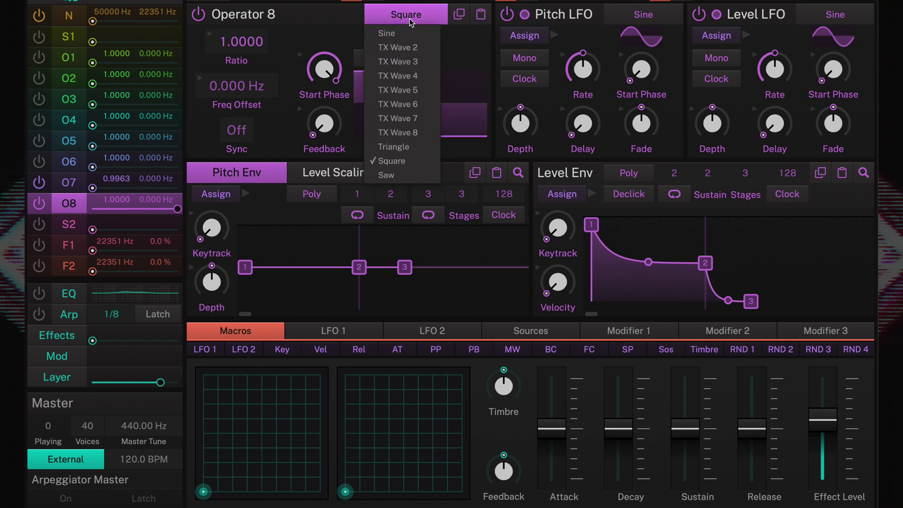
click(399, 147)
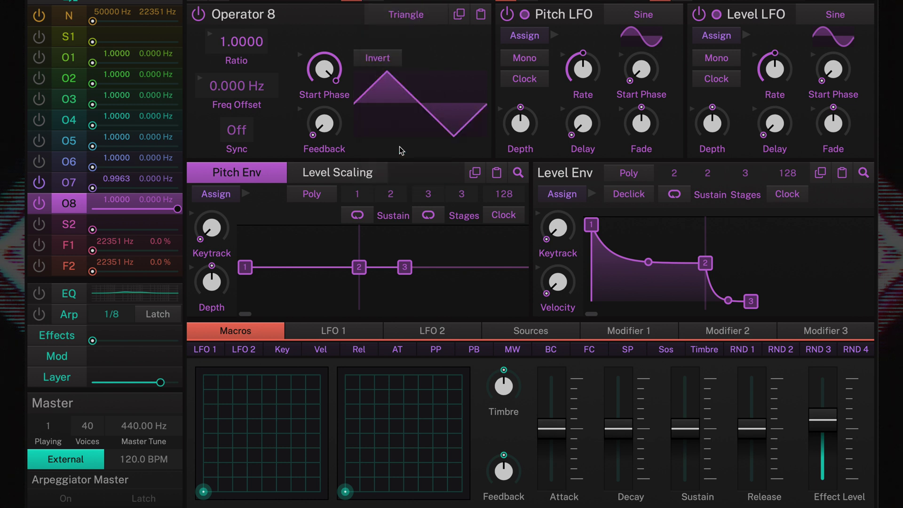
click(405, 19)
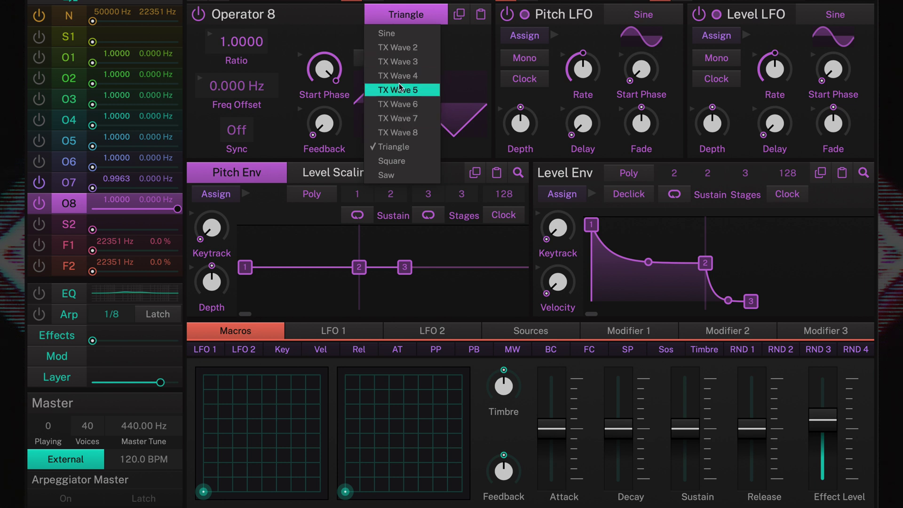
click(400, 48)
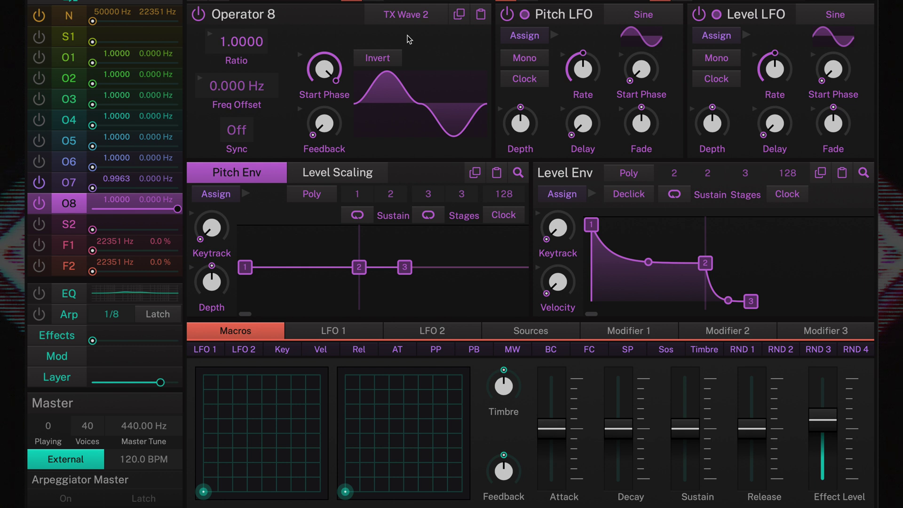
Step Operator 8's waveform through TX Waves 3 to 7, ending on TX Wave 8.
click(410, 17)
click(412, 61)
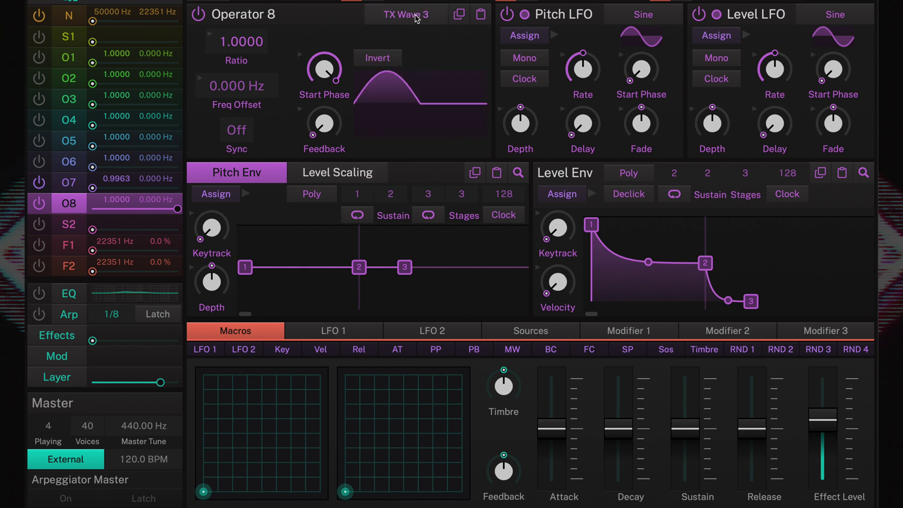
click(416, 17)
click(407, 75)
click(416, 17)
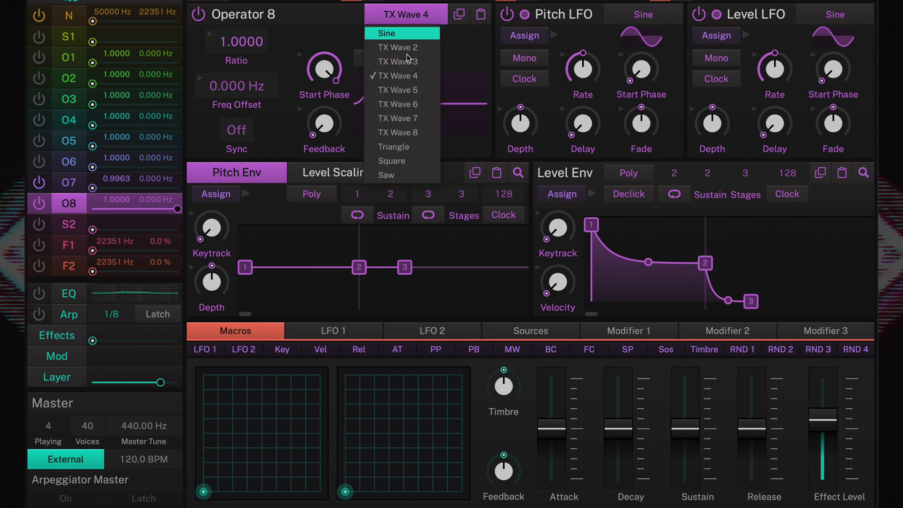
click(407, 91)
click(415, 17)
click(407, 104)
click(413, 18)
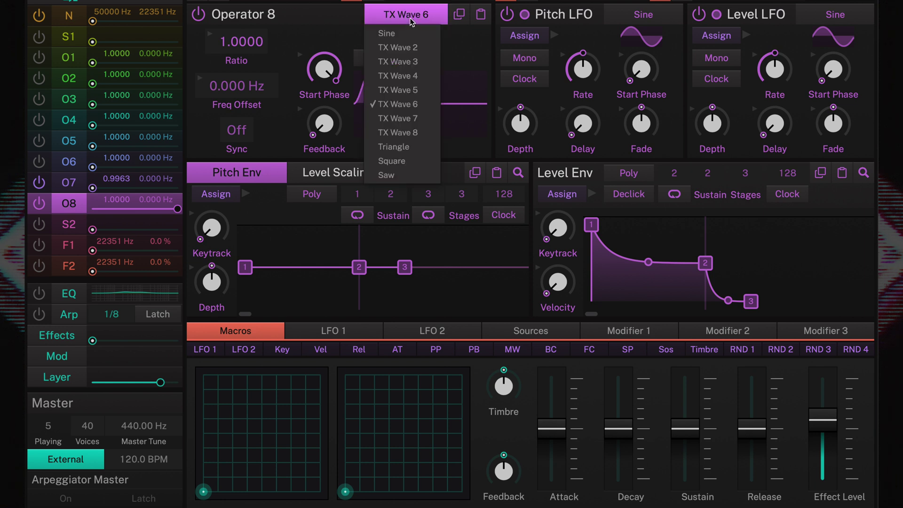
click(408, 119)
click(418, 13)
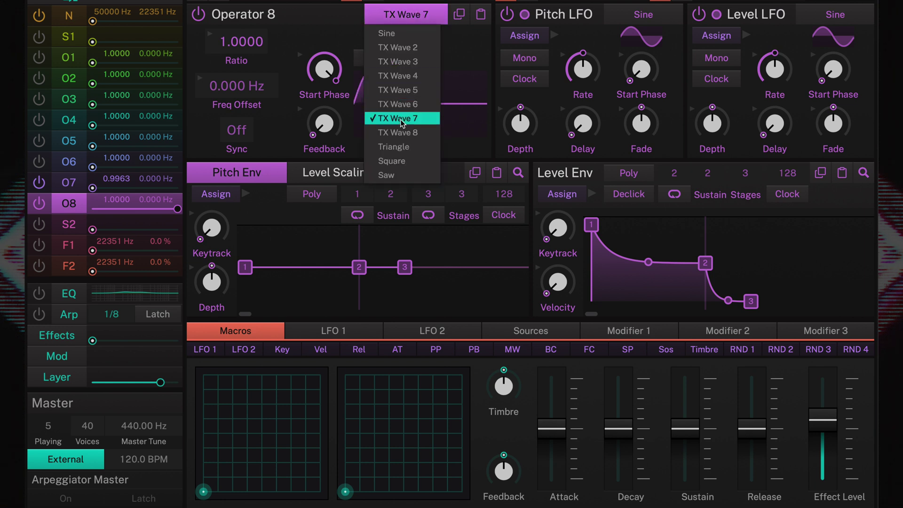
click(402, 133)
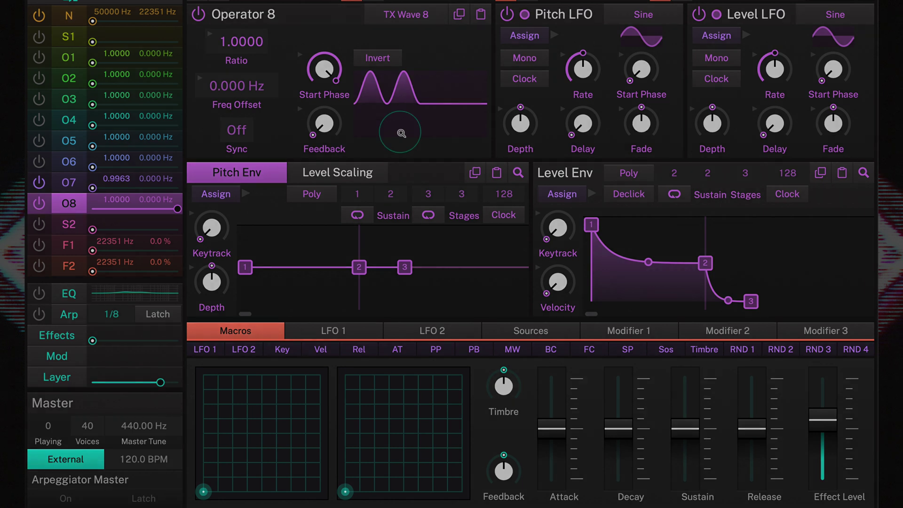
Toggle Operator 8's Invert on and off, then change its waveform to Saw.
click(381, 59)
click(383, 62)
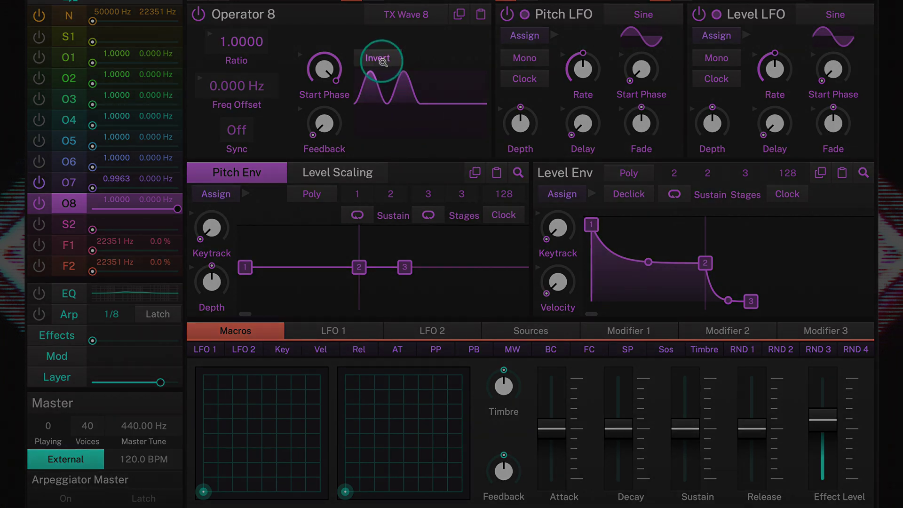
click(383, 62)
click(383, 61)
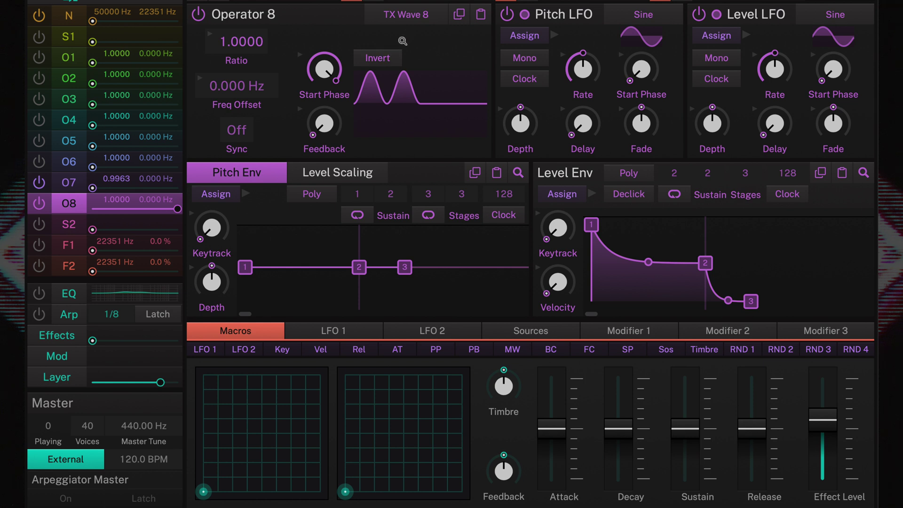
click(400, 14)
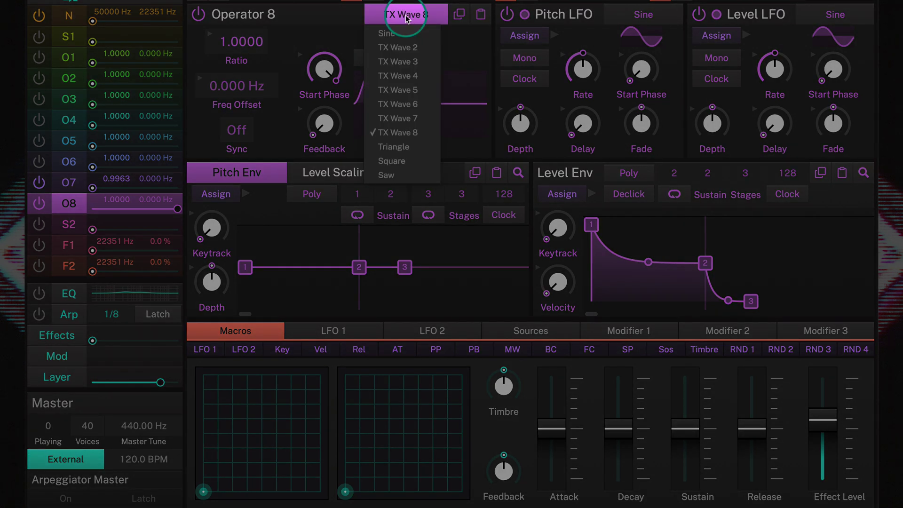
click(399, 174)
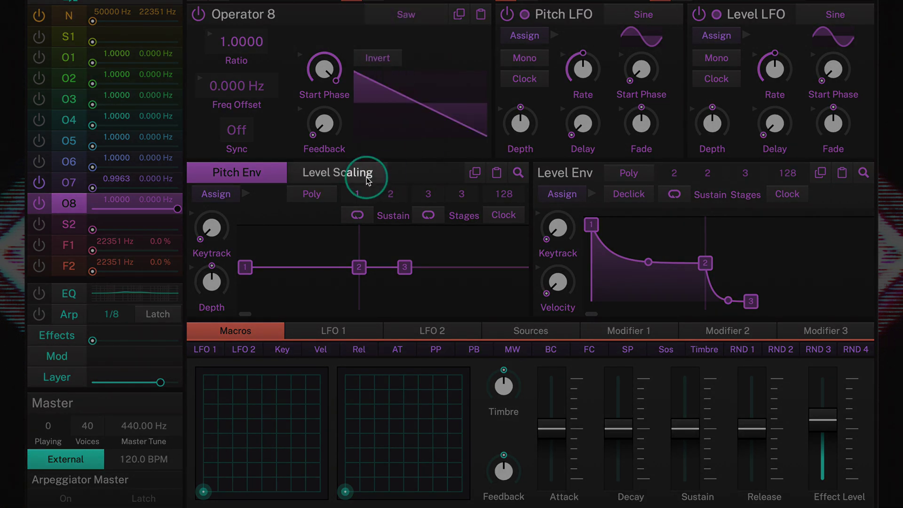
Raise Operator 7's level to full and leave its waveform inverted.
click(66, 183)
drag(140, 190, 212, 186)
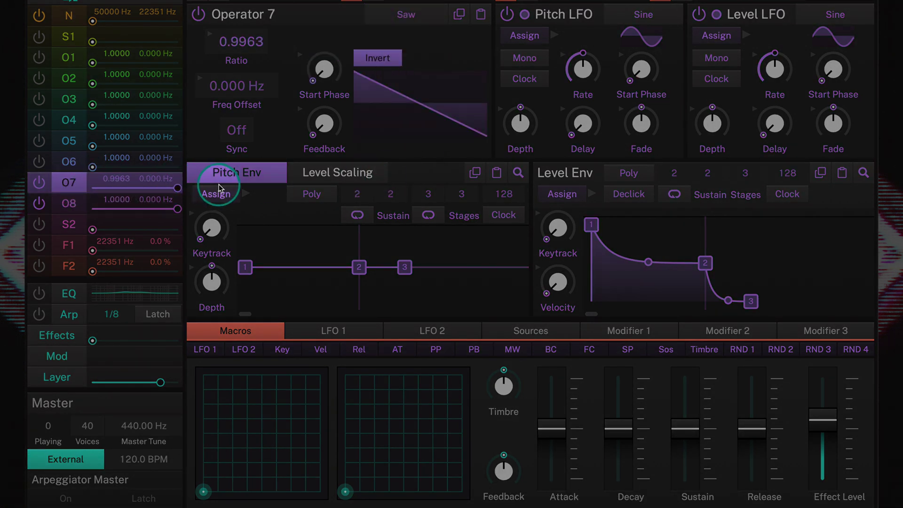
click(387, 59)
click(388, 60)
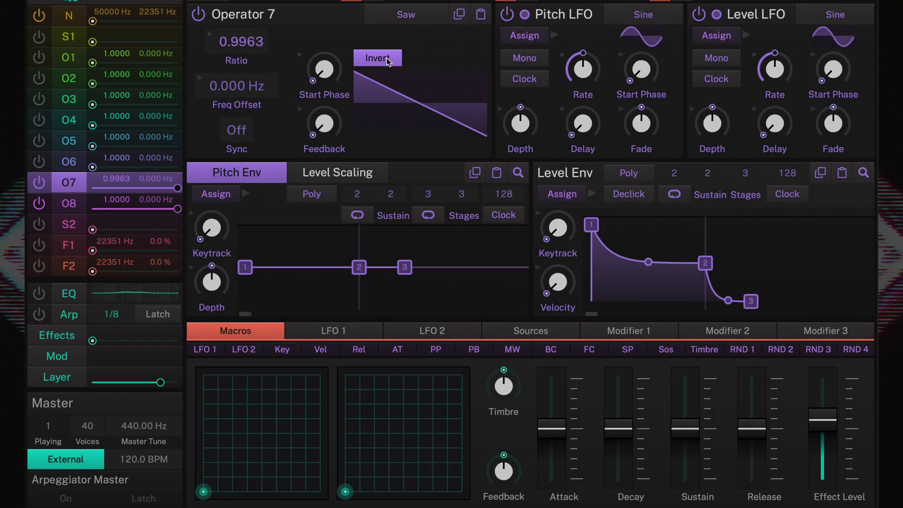
click(388, 60)
click(388, 60)
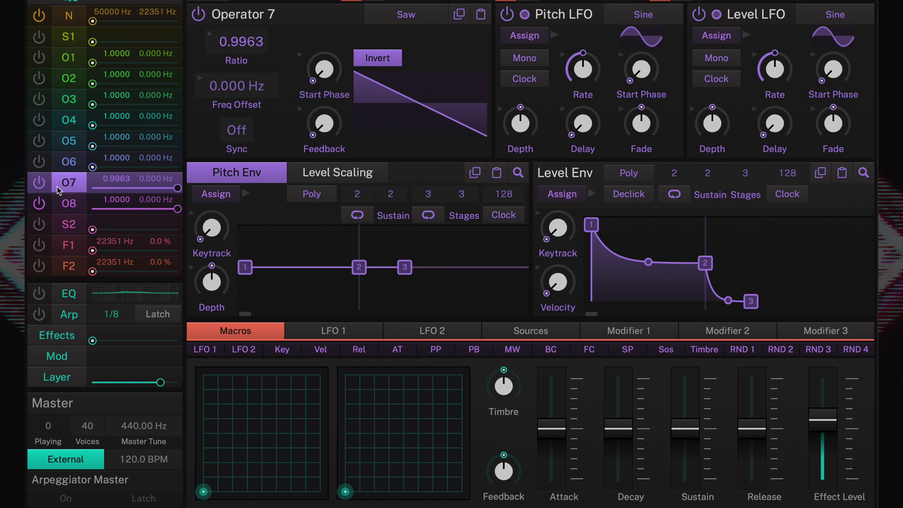
Switch Operator 8's waveform back to Sine.
click(60, 207)
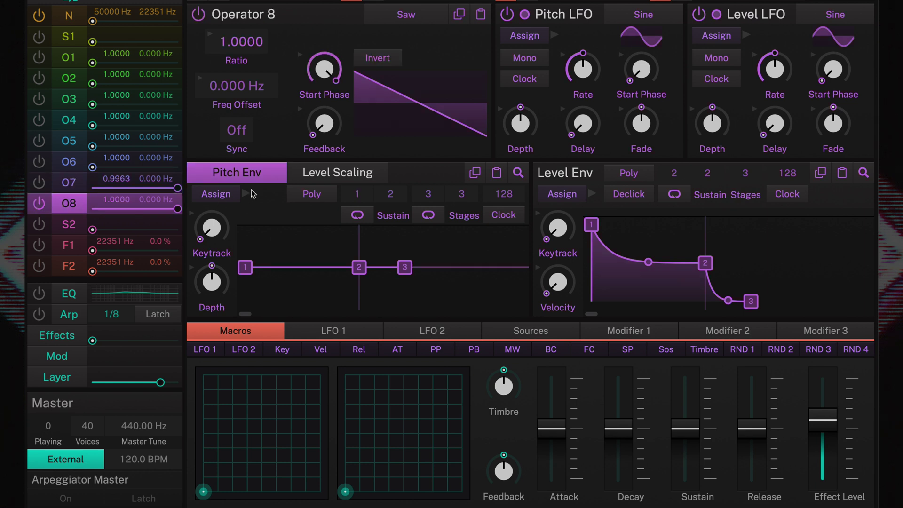
click(401, 20)
click(398, 31)
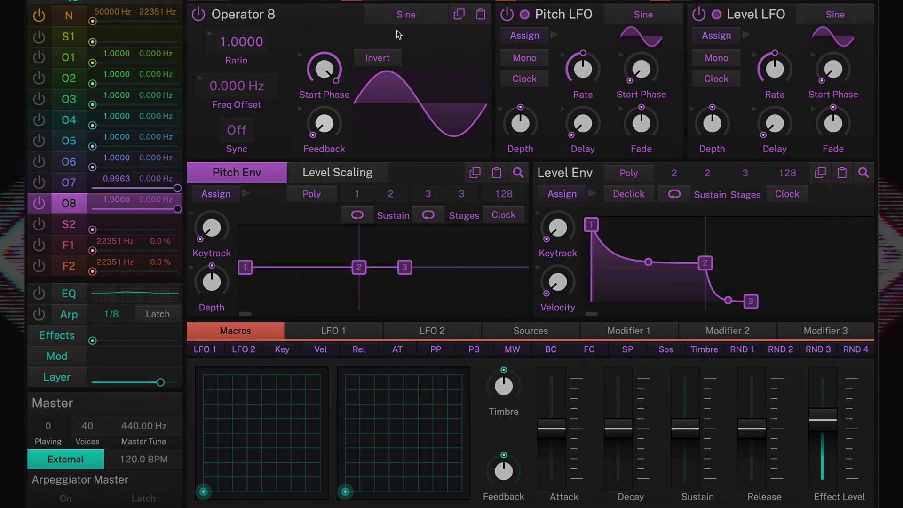
Raise Operator 8's feedback from -oo through -51.5 to about -33.8.
mouse_move(323, 135)
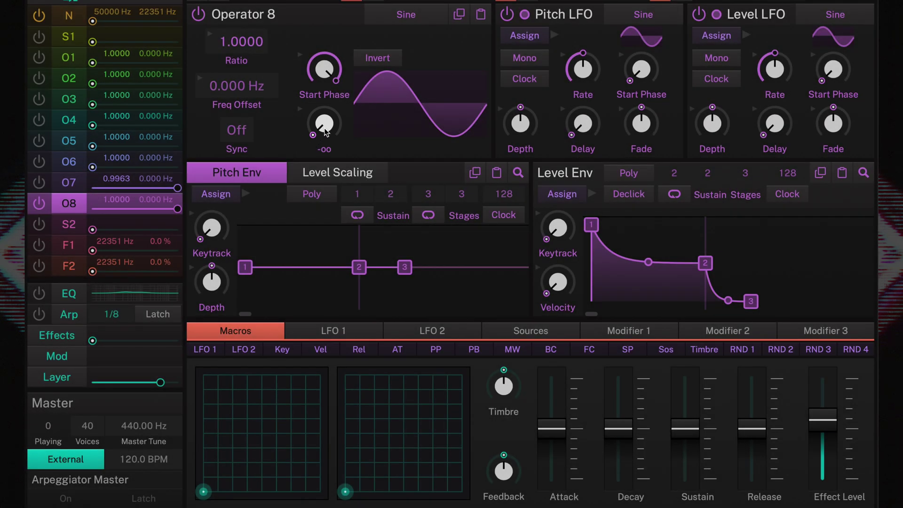
drag(325, 131, 331, 105)
mouse_move(327, 125)
drag(326, 127, 328, 49)
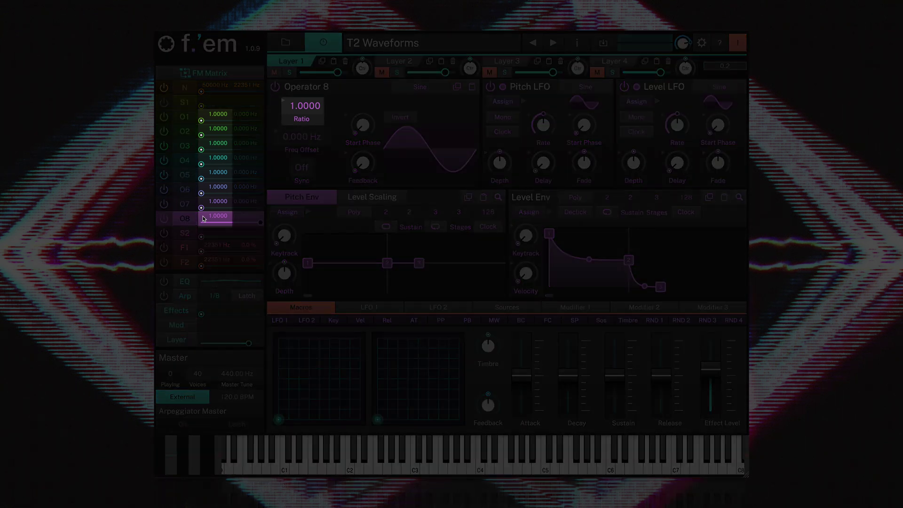
mouse_move(204, 218)
mouse_down()
mouse_move(213, 190)
mouse_move(205, 218)
mouse_up()
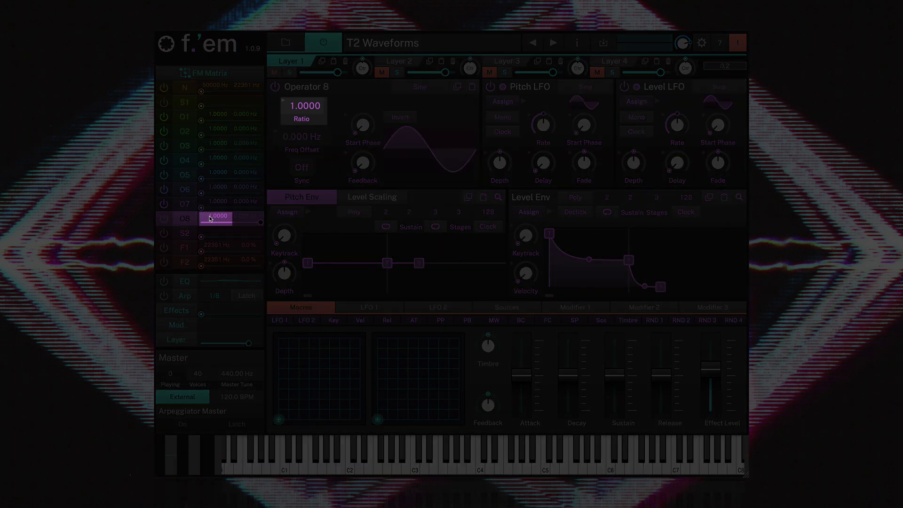
scroll(211, 218, up, 1)
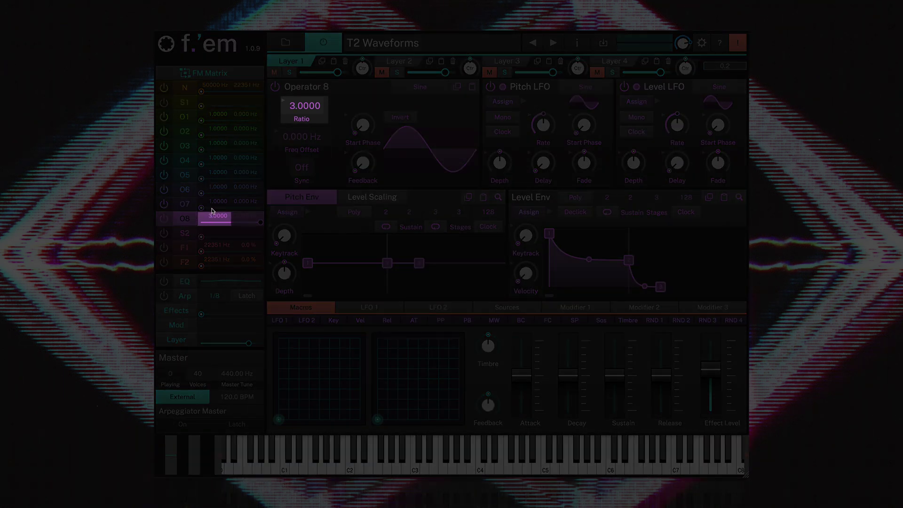
drag(211, 218, 208, 215)
drag(204, 219, 204, 219)
double_click(209, 217)
text(0.5)
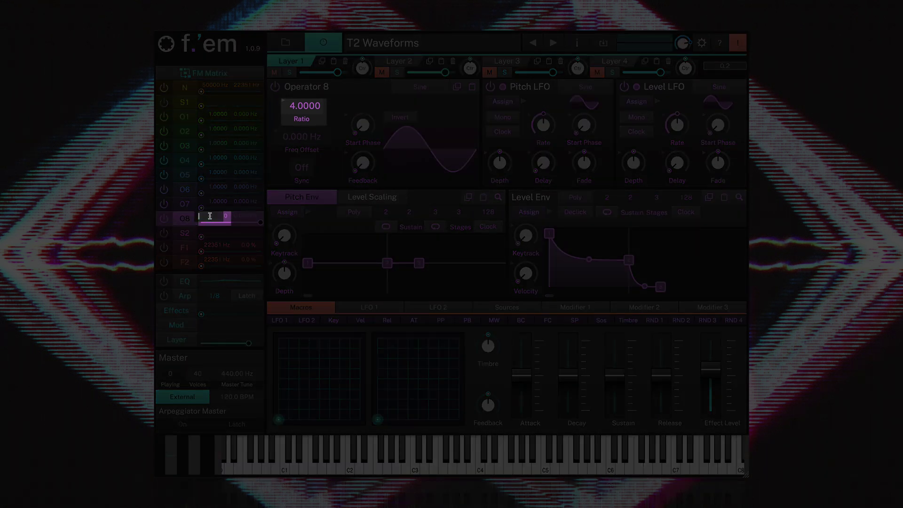
key(Return)
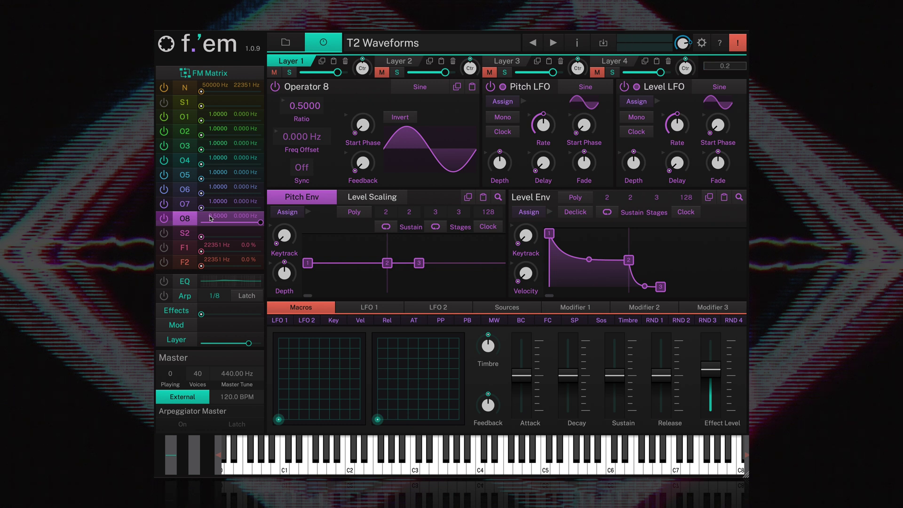
double_click(210, 217)
text(1)
key(Return)
Route Operator 7 to the output in the FM Matrix, set its ratio to 0.0000, and select it.
click(210, 73)
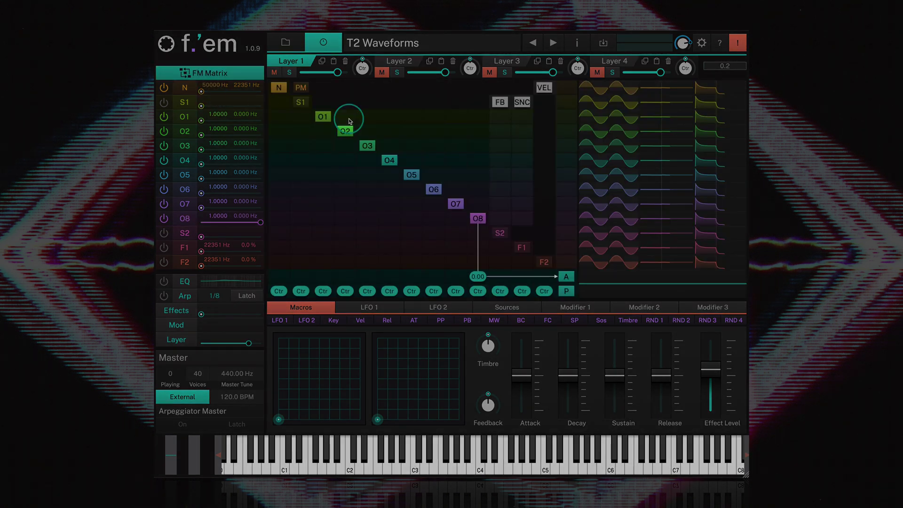
click(457, 282)
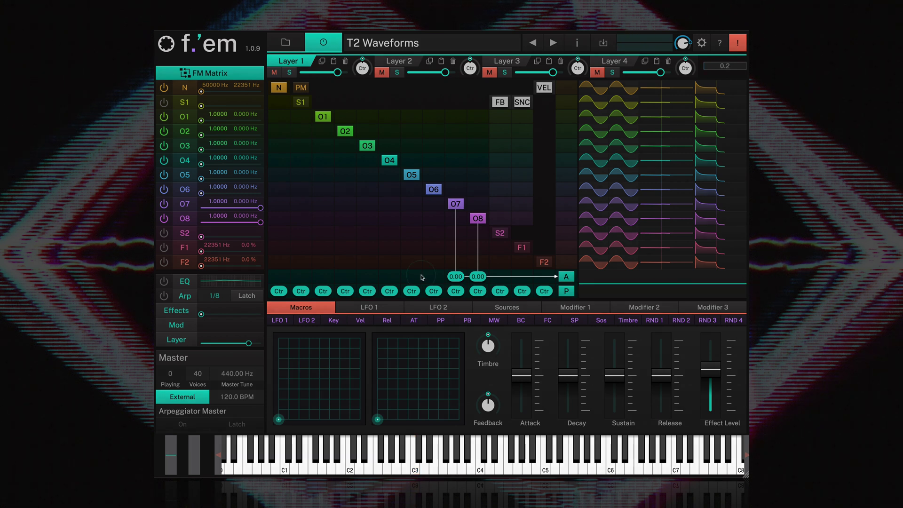
click(211, 204)
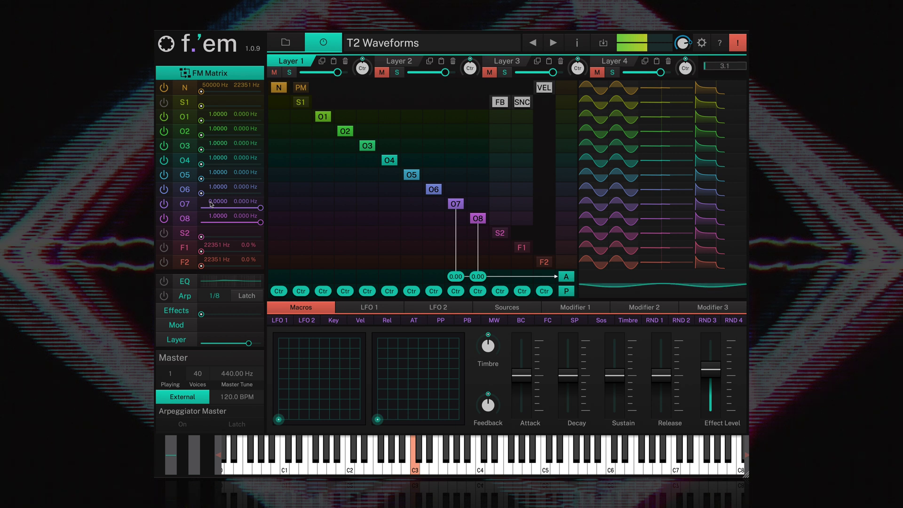
click(184, 205)
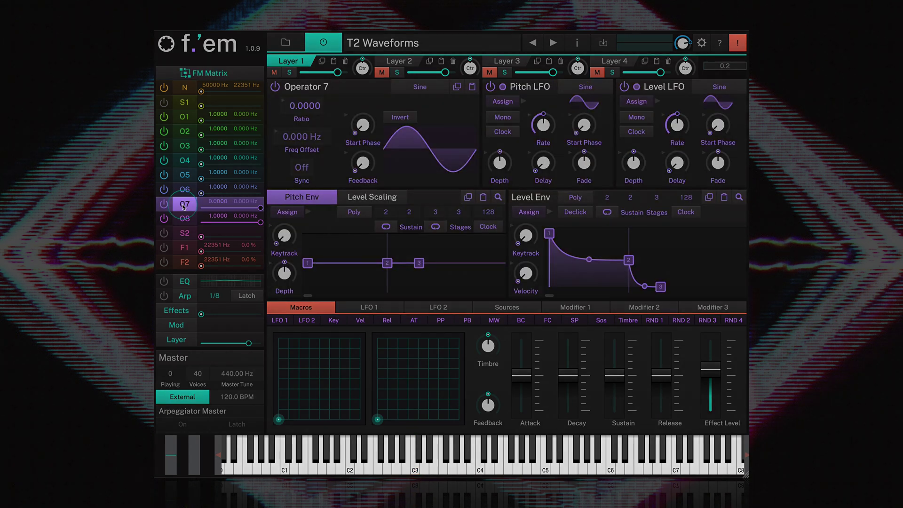
Set Operator 7's frequency offset to 263.0 Hz.
double_click(294, 137)
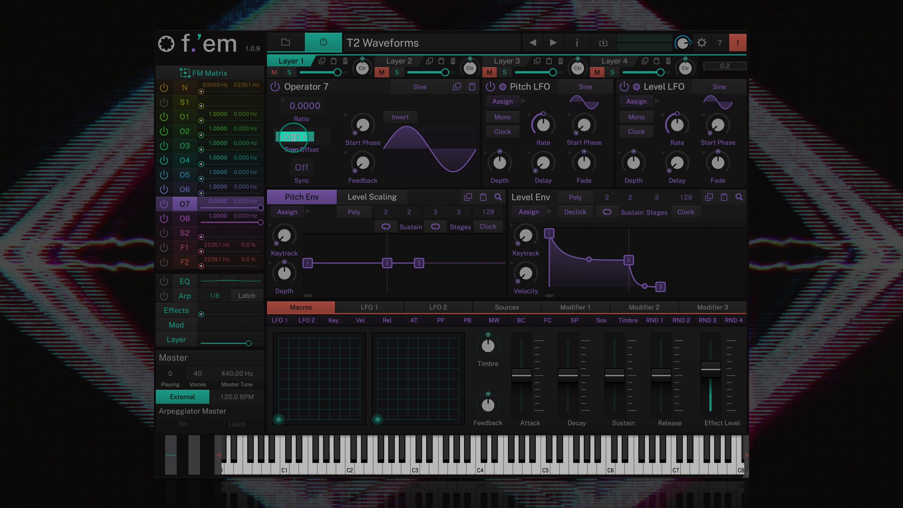
text(263)
key(Return)
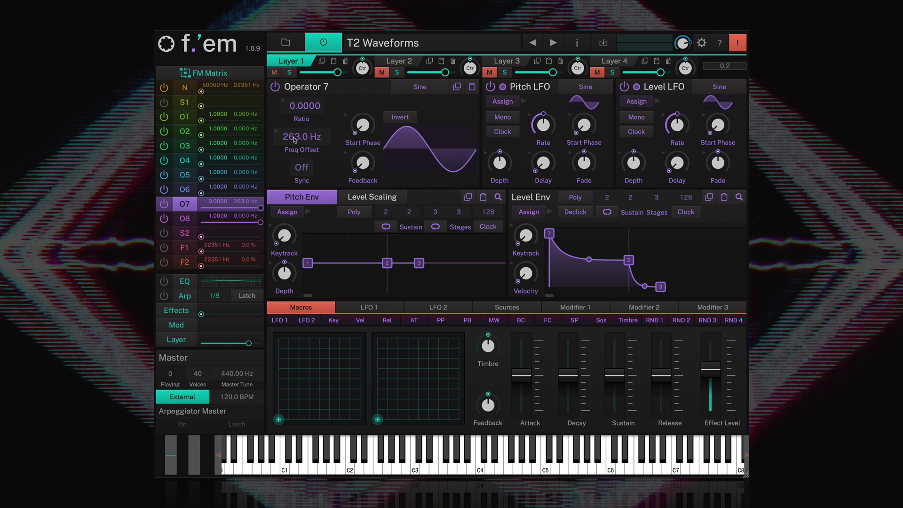
Set Operator 7's ratio to 0.5000.
click(217, 203)
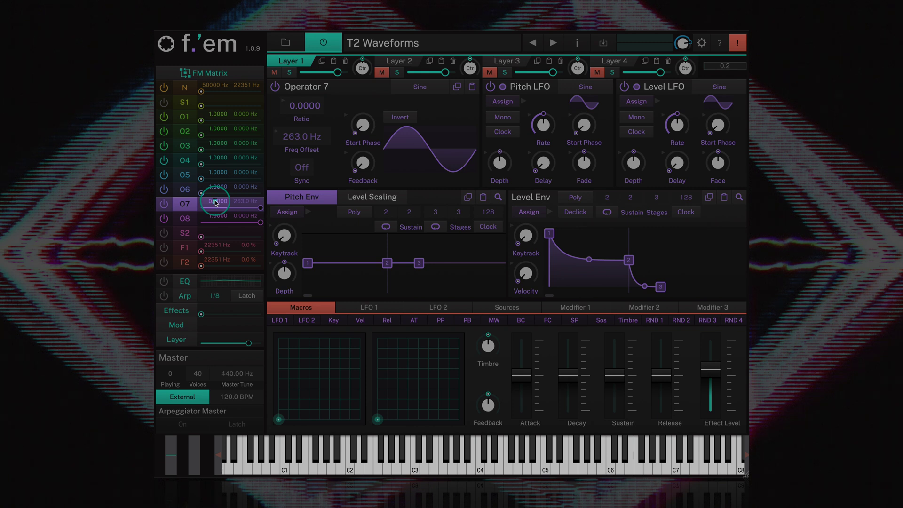
double_click(215, 201)
text(.5)
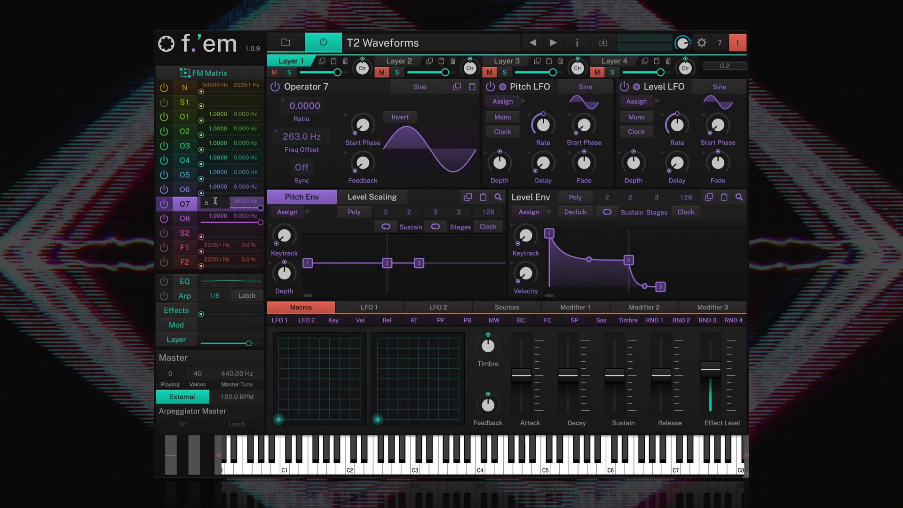
key(Return)
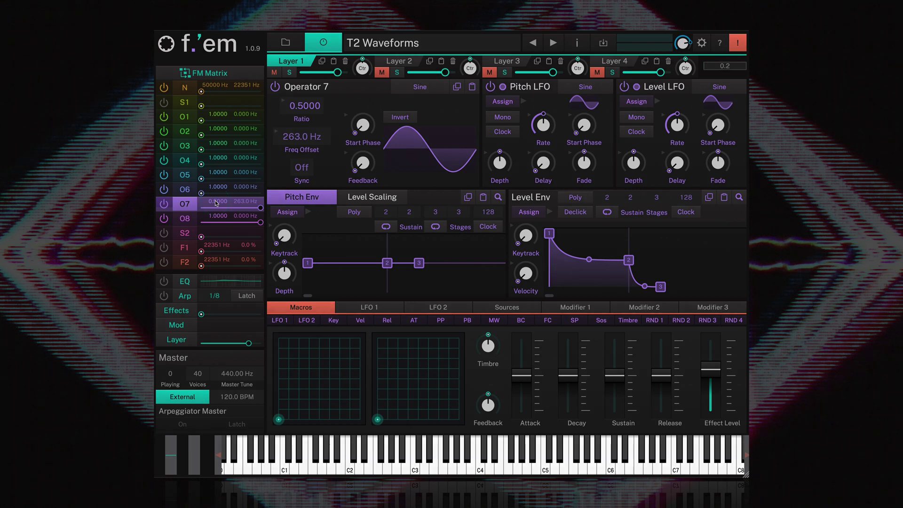
click(210, 73)
In the FM Matrix, move Operator 7's output from the output row into Operator 8's input.
click(459, 214)
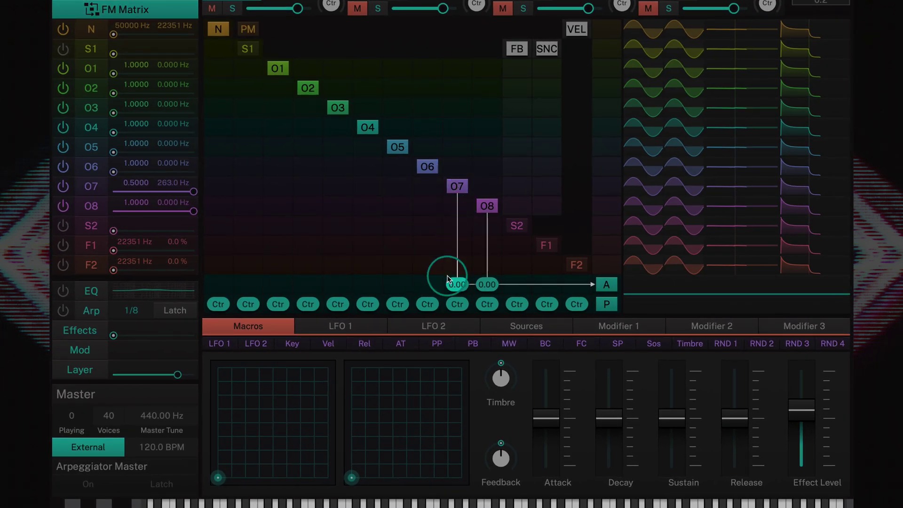
drag(457, 283, 456, 207)
Raise Operator 7's frequency offset upward to hear the detuning effect.
click(92, 187)
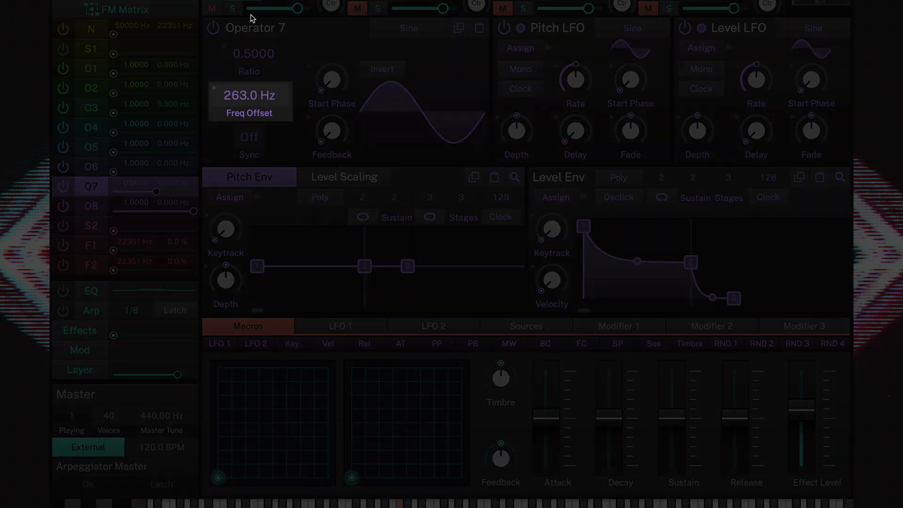
drag(234, 92, 235, 97)
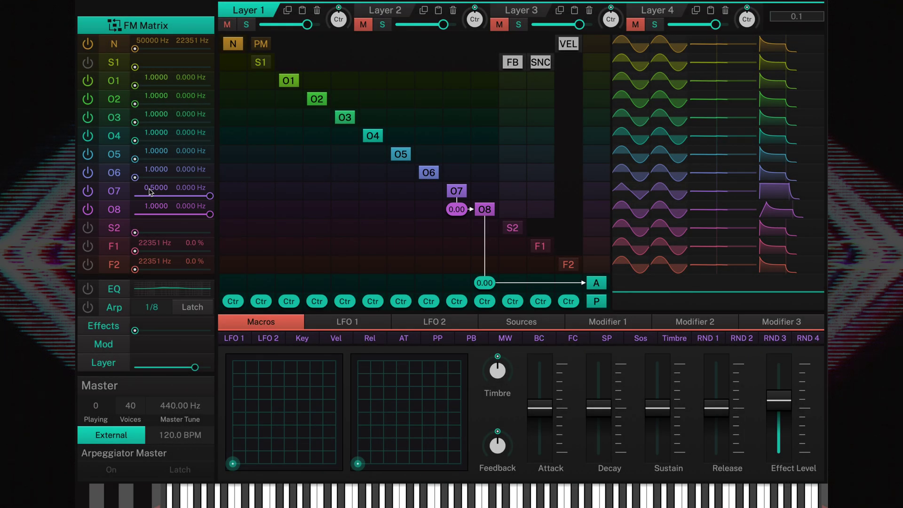
Choose the Triangle waveform for Operator 7's pitch LFO.
click(114, 191)
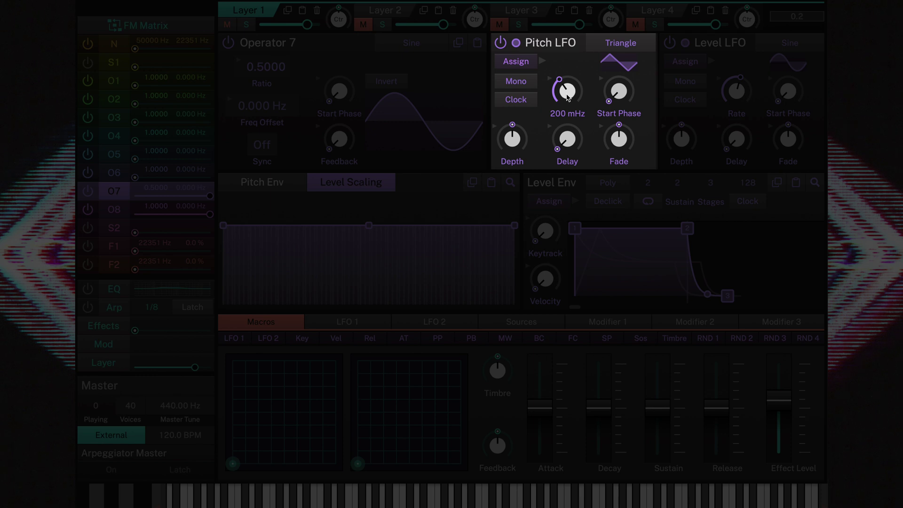
click(622, 43)
click(606, 73)
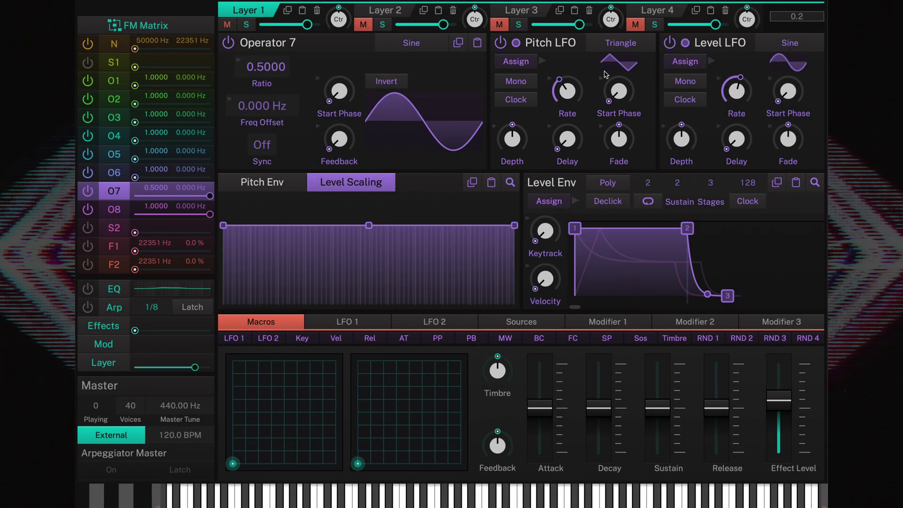
Raise the pitch LFO depth to 100% and lengthen its fade to 1.84 s.
mouse_move(513, 141)
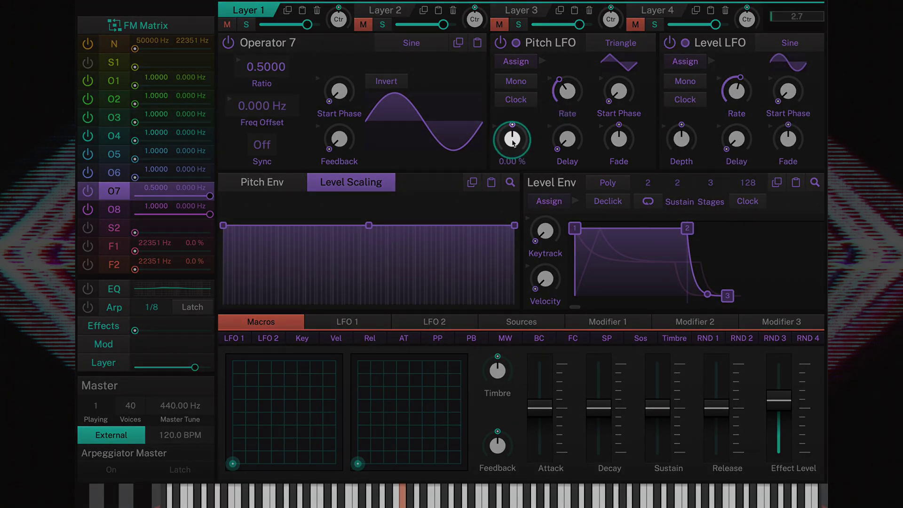
scroll(514, 141, up, 10)
scroll(513, 142, up, 7)
scroll(514, 141, up, 1)
scroll(514, 142, up, 6)
scroll(513, 142, up, 8)
scroll(514, 142, up, 3)
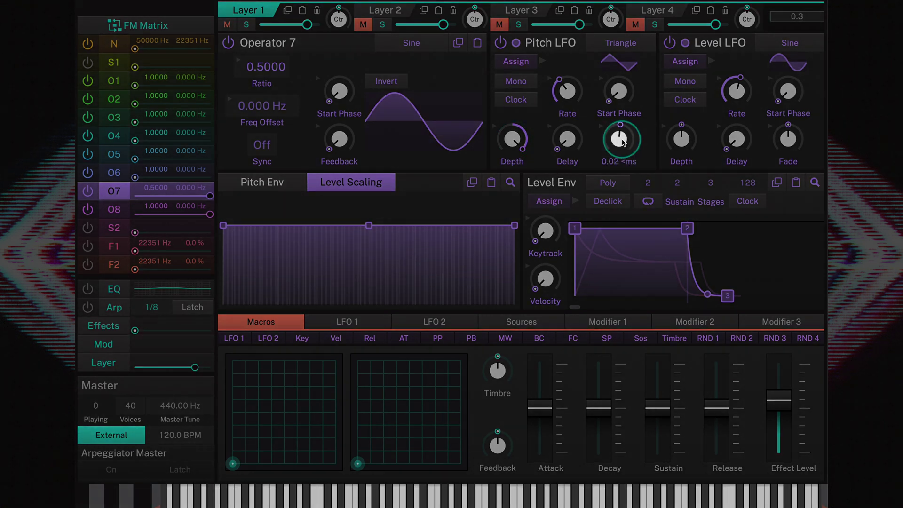
scroll(623, 142, up, 2)
scroll(623, 142, up, 5)
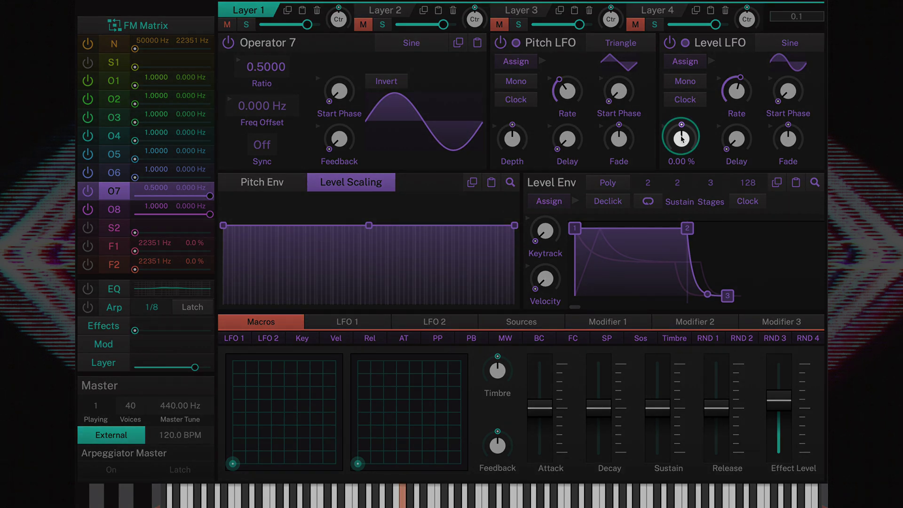
Turn Operator 7's Level LFO depth up to about 72%, then back down to 9.08%.
scroll(682, 137, up, 5)
scroll(682, 138, up, 9)
scroll(682, 138, up, 4)
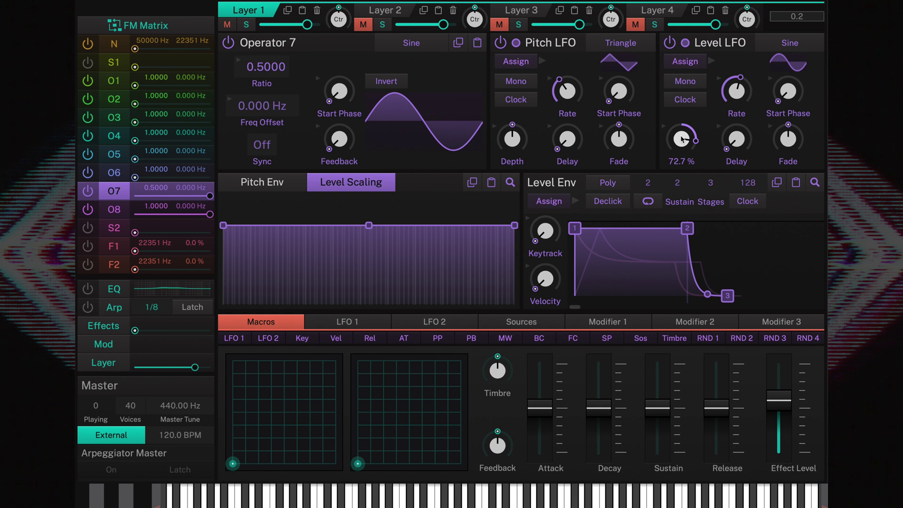
scroll(682, 138, down, 11)
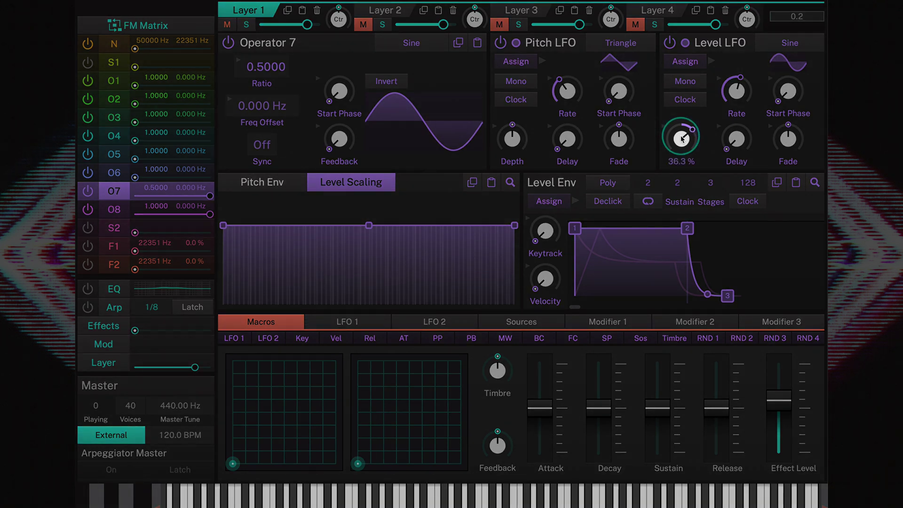
scroll(681, 139, down, 5)
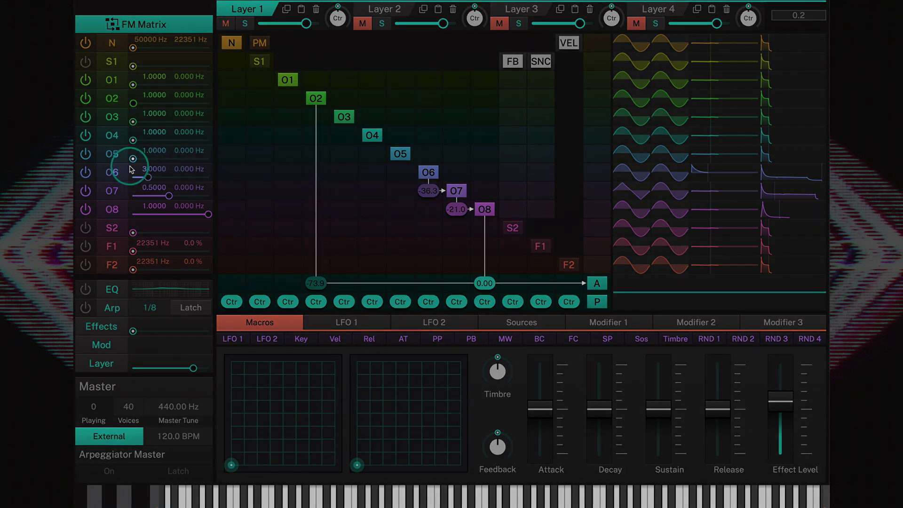
Bring up Operator 6's editor, showing its Sine wave at ratio 3.0000.
click(115, 176)
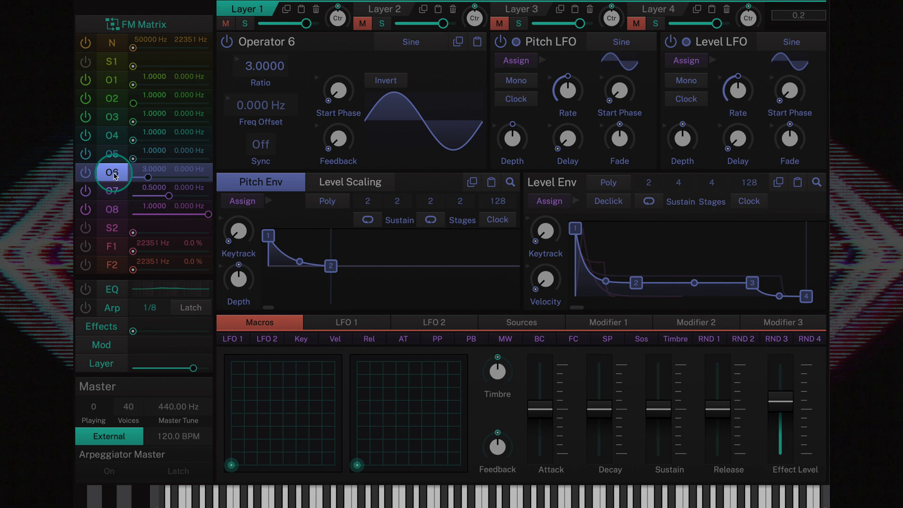
Expand Operator 6's pitch envelope to full size and set its depth to 22.3%.
click(511, 183)
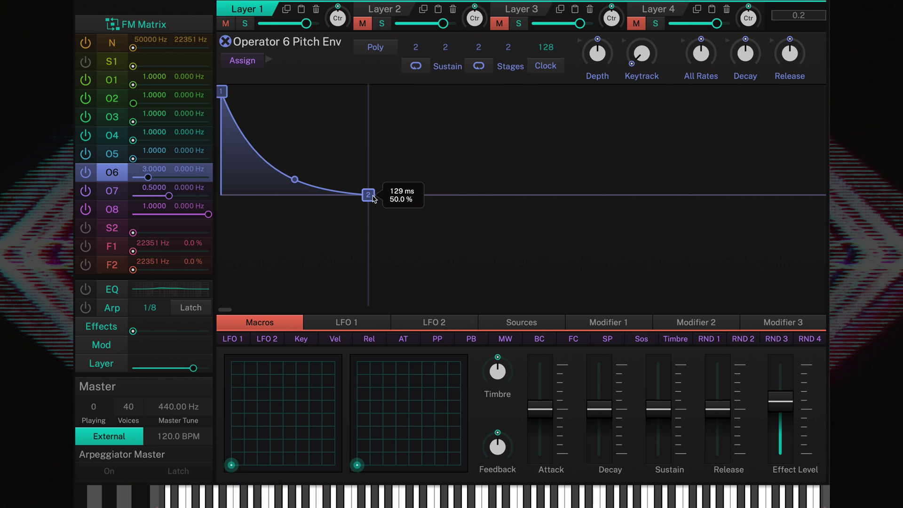
mouse_move(602, 64)
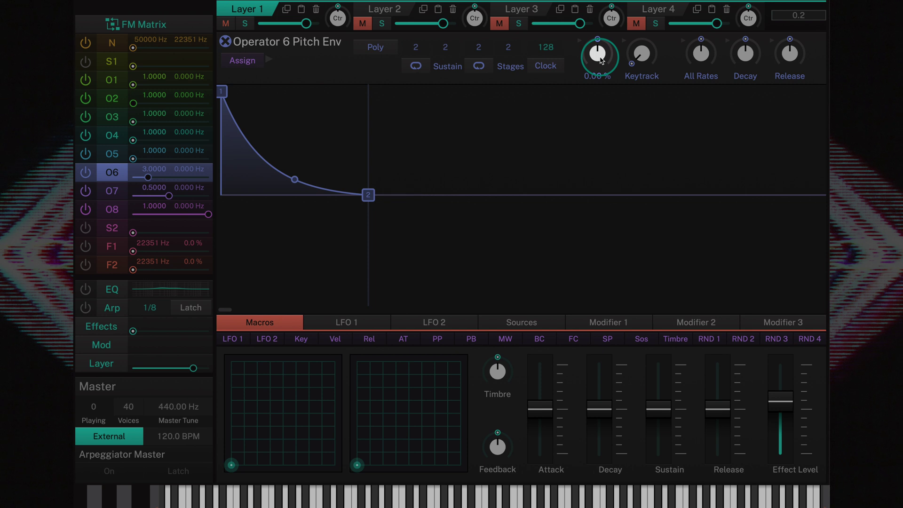
scroll(602, 60, up, 3)
scroll(601, 60, up, 1)
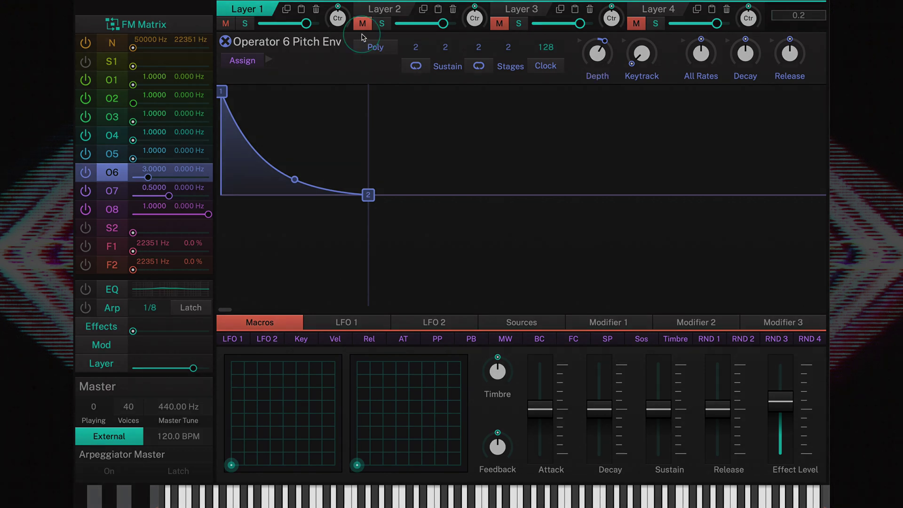
click(226, 42)
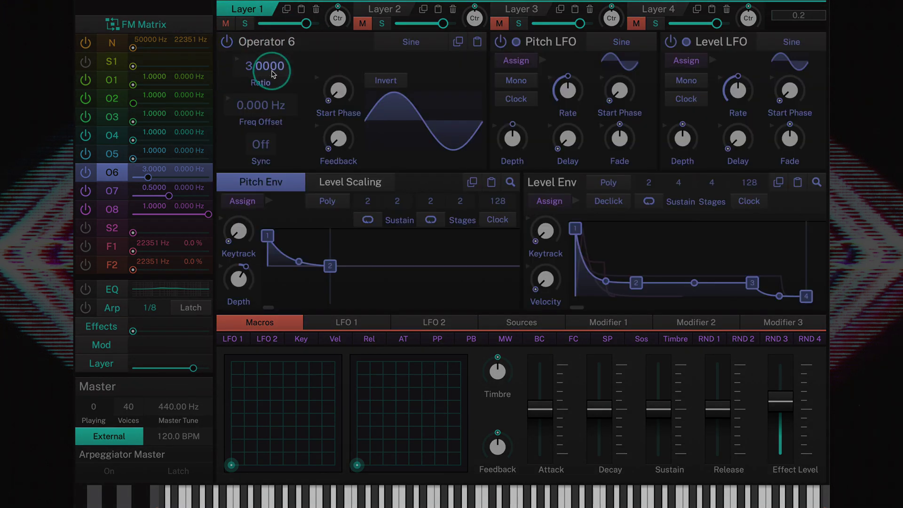
Turn Operator 6's feedback up from -oo to -49.8.
click(338, 140)
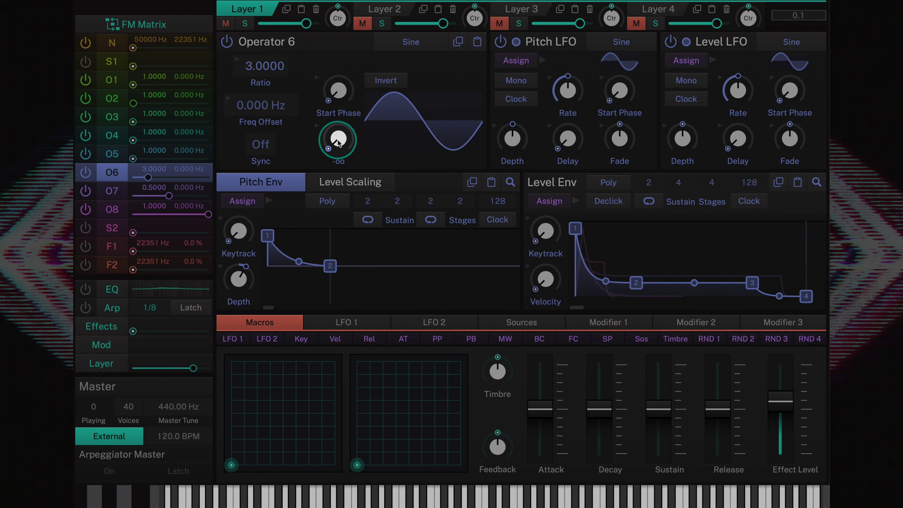
scroll(338, 141, up, 1)
scroll(338, 143, up, 2)
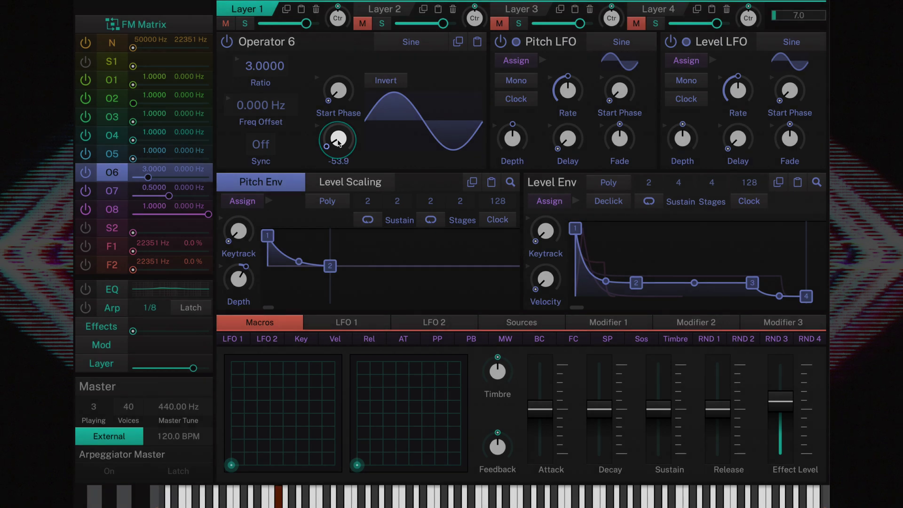
scroll(339, 143, up, 1)
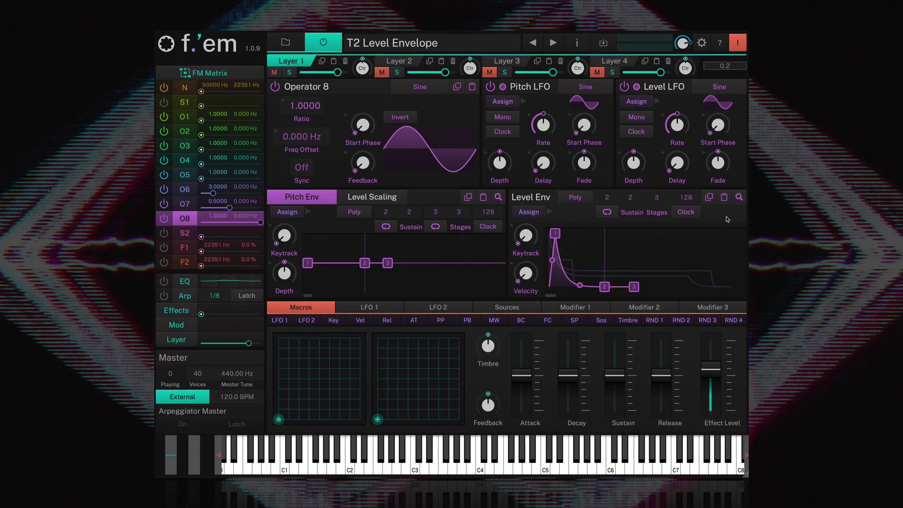
Expand Operator 8's level envelope, try an instant peak with declick, then restore the 1.00 ms attack.
click(727, 219)
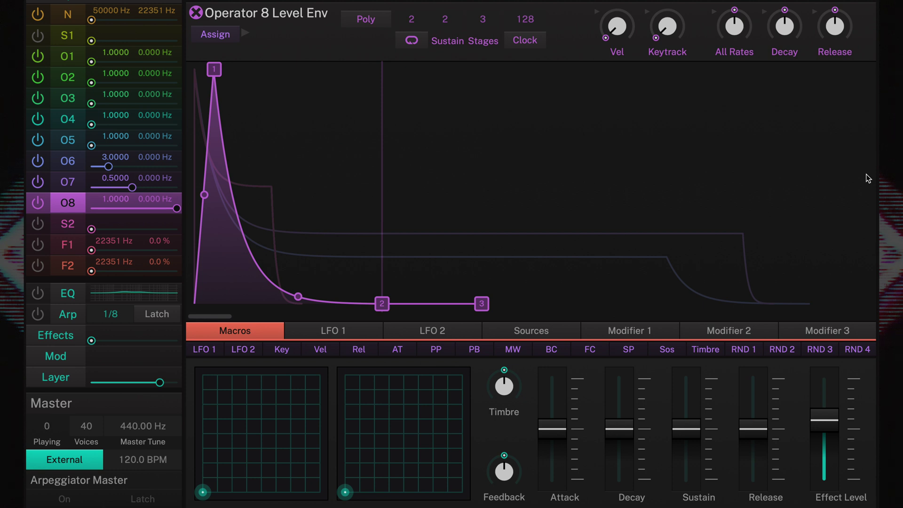
click(214, 70)
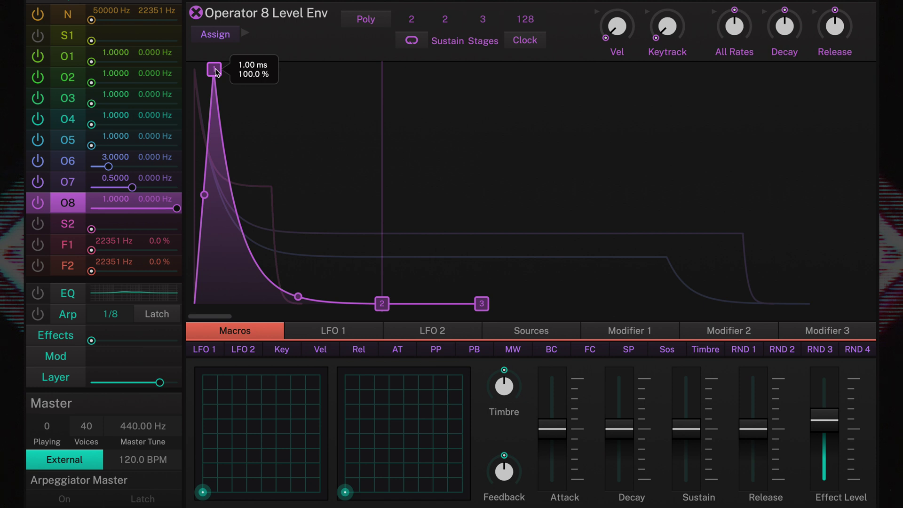
drag(216, 71, 194, 69)
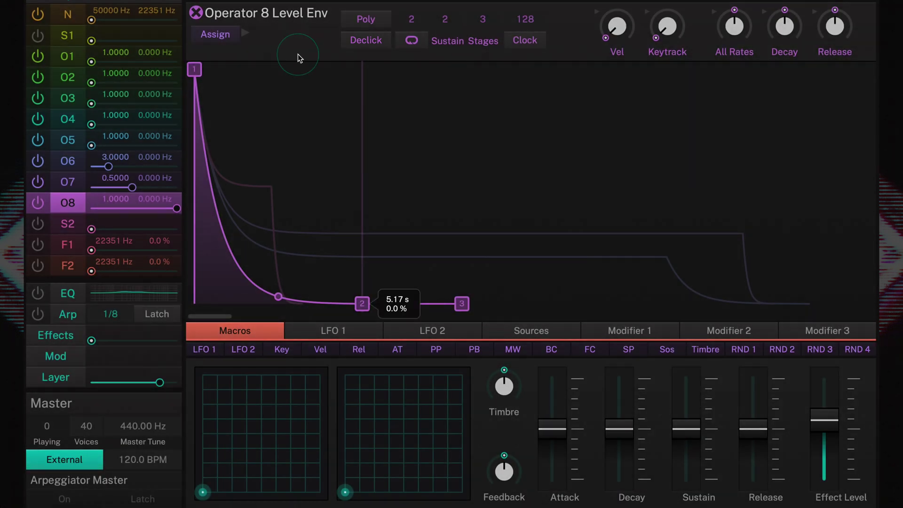
click(375, 49)
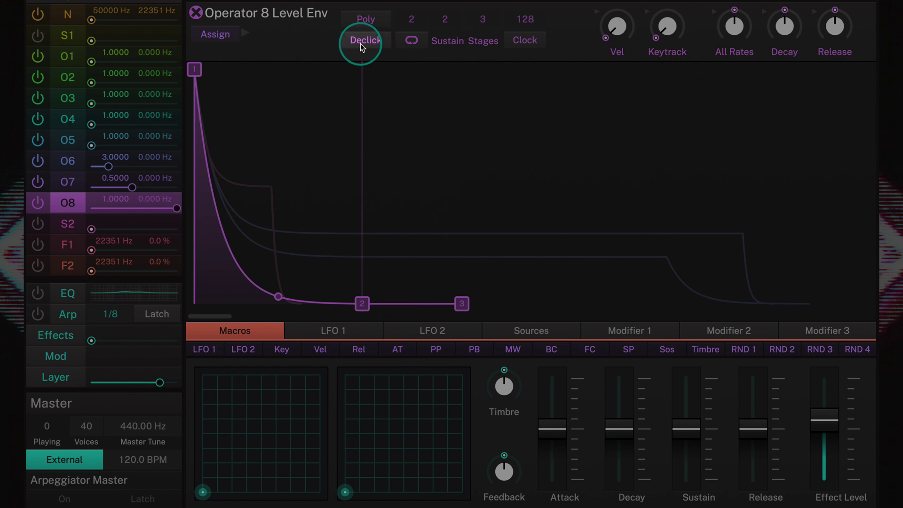
click(360, 43)
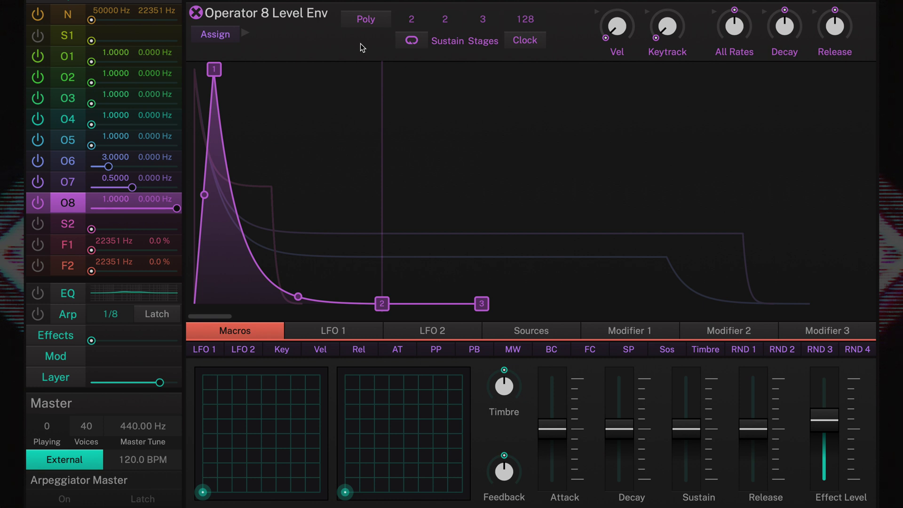
click(361, 44)
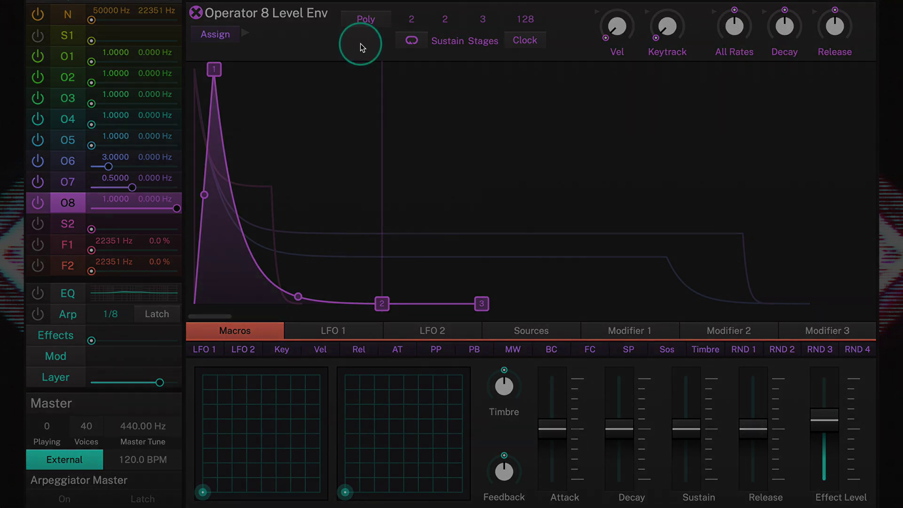
Show Operator 7's level envelope in the full-size editor and read its node values.
click(68, 182)
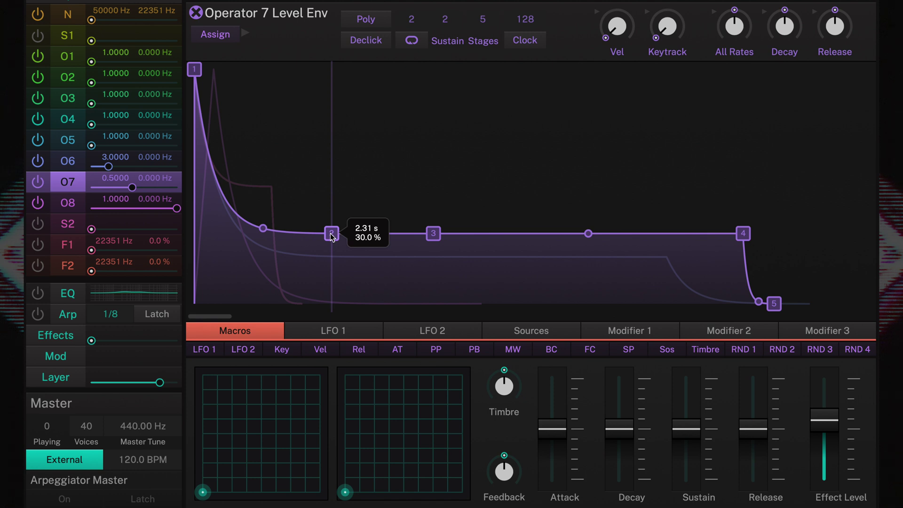
mouse_move(431, 239)
click(70, 163)
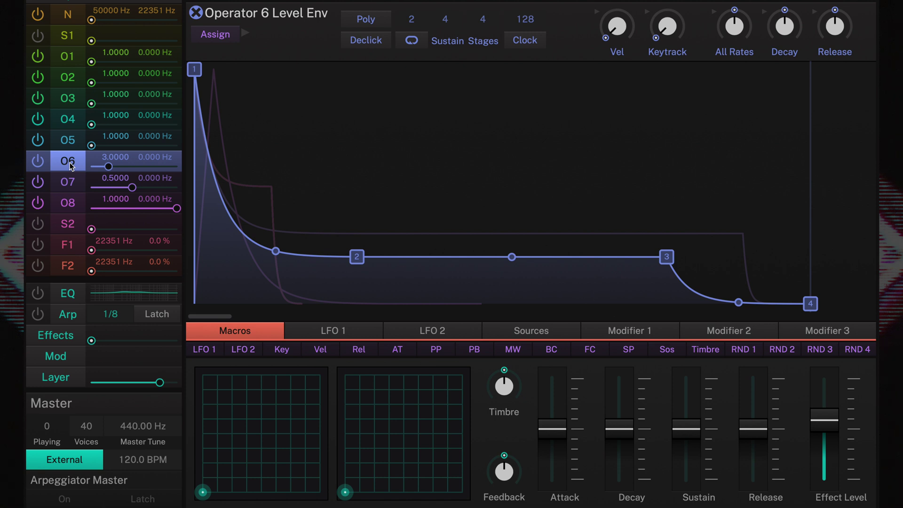
mouse_move(357, 260)
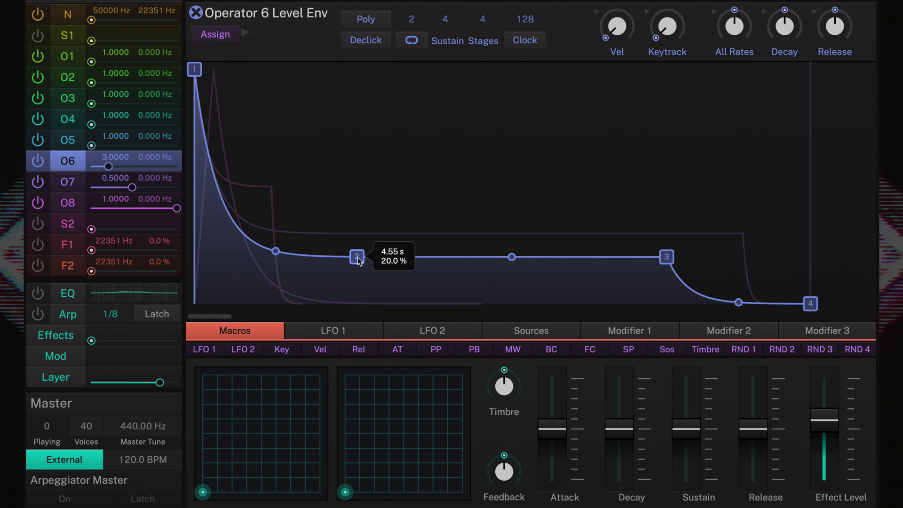
mouse_move(661, 259)
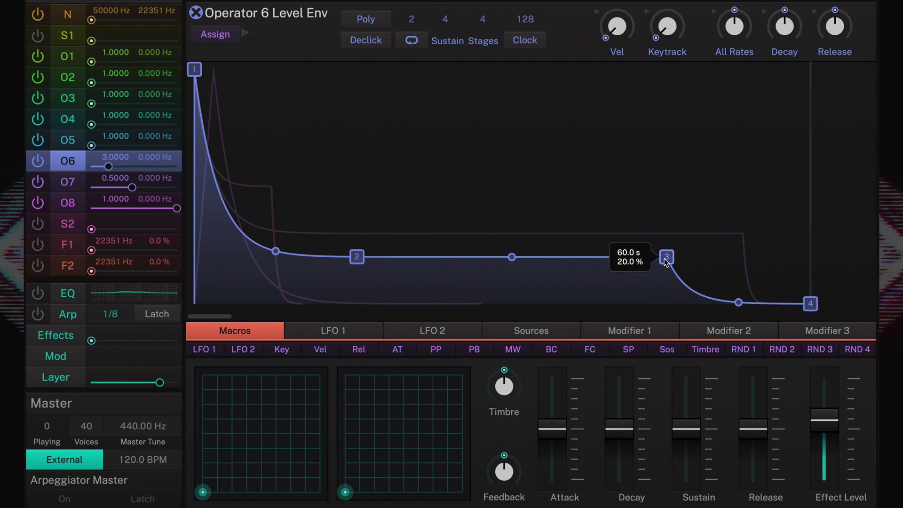
mouse_move(811, 305)
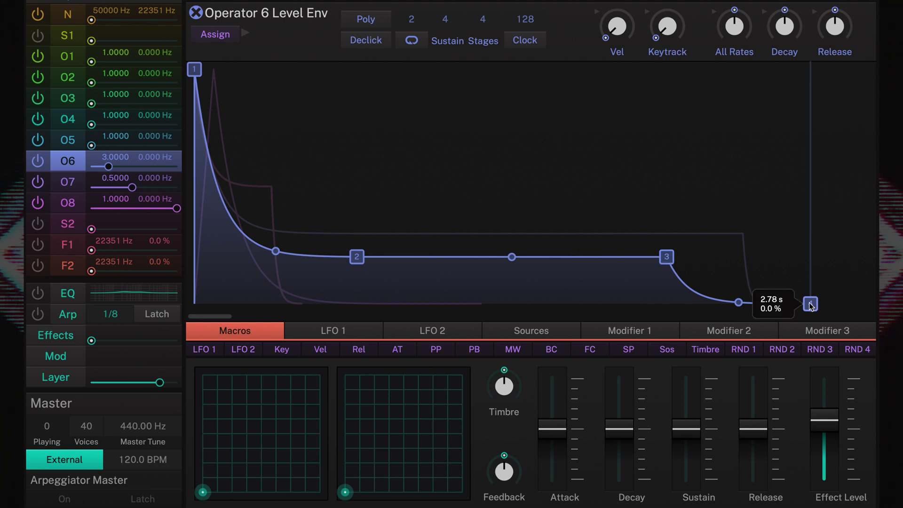